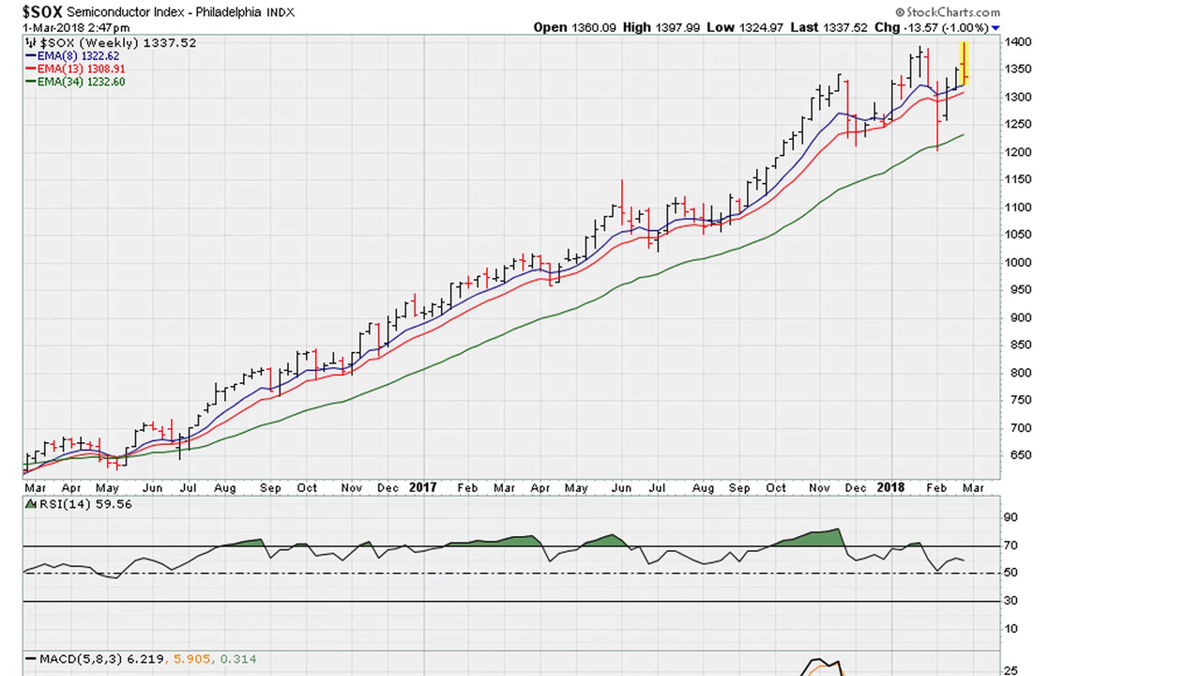
Bring the market watchlist window over the chart to check the index quotes, and move it back out of view.
{"action": "left_click_drag", "start_coordinate": [1200, 16], "coordinate": [742, 17]}
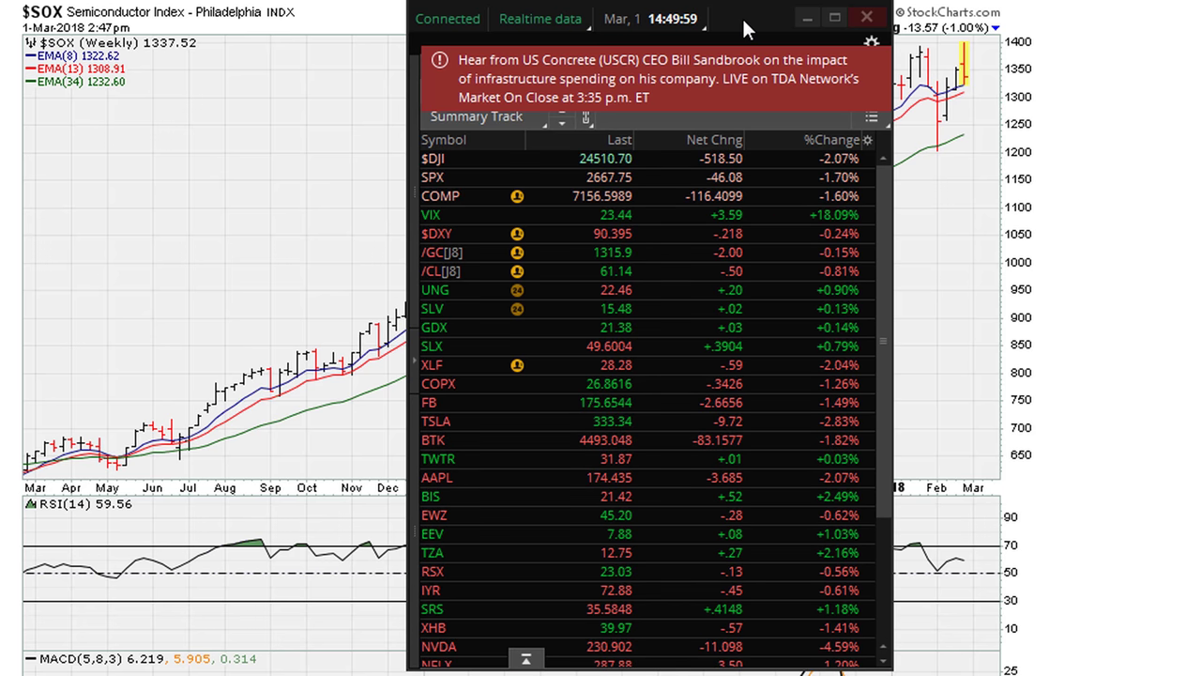
{"action": "left_click_drag", "start_coordinate": [742, 17], "coordinate": [1200, 17]}
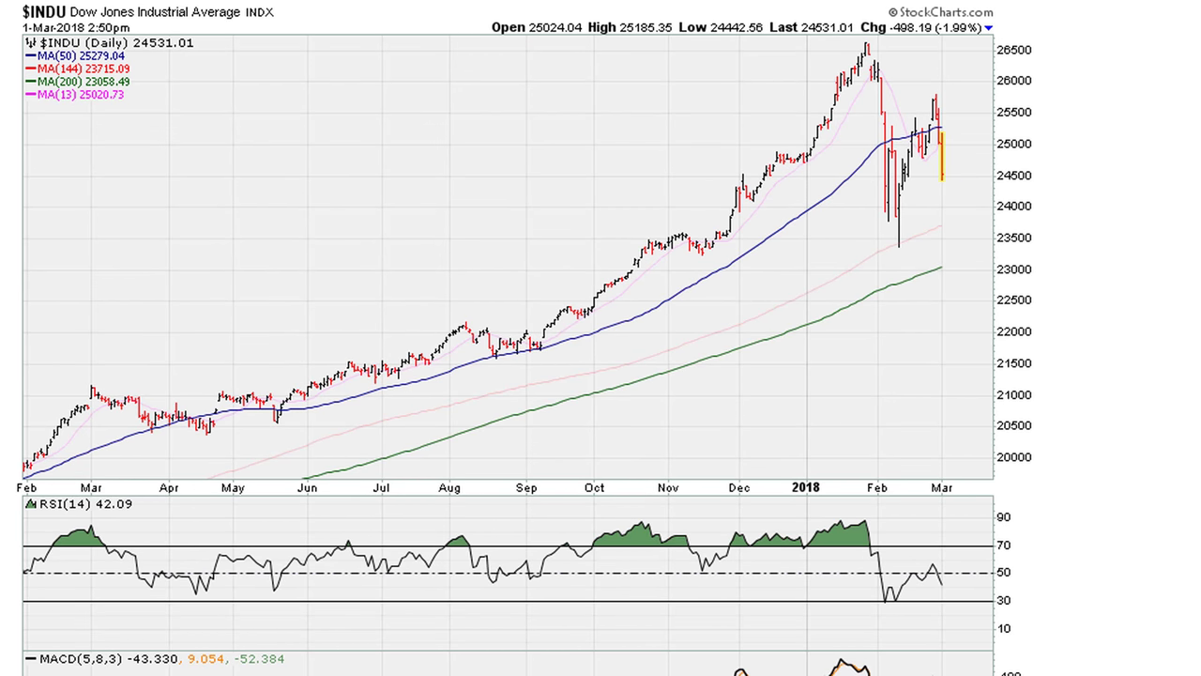
On the $INDU daily chart, box the latest RSI reading, point an arrow at the 50-day moving average, and clear the markings.
{"action": "left_click_drag", "start_coordinate": [934, 568], "coordinate": [952, 590]}
{"action": "left_click_drag", "start_coordinate": [964, 85], "coordinate": [944, 126]}
{"action": "key", "text": "Escape"}
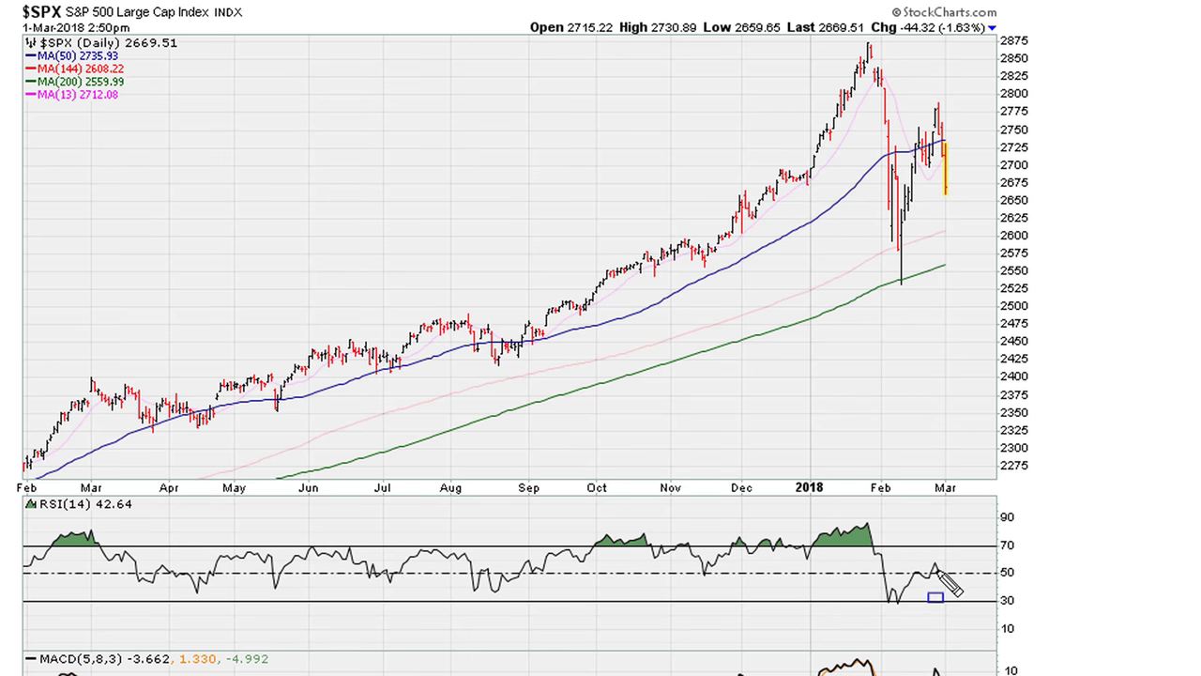
Mark the $SPX daily chart's latest RSI with a box and arrow, add an arrow at the 50-day average, and clear the drawings.
{"action": "left_click_drag", "start_coordinate": [933, 567], "coordinate": [954, 588]}
{"action": "left_click_drag", "start_coordinate": [961, 528], "coordinate": [944, 563]}
{"action": "left_click_drag", "start_coordinate": [982, 86], "coordinate": [947, 136]}
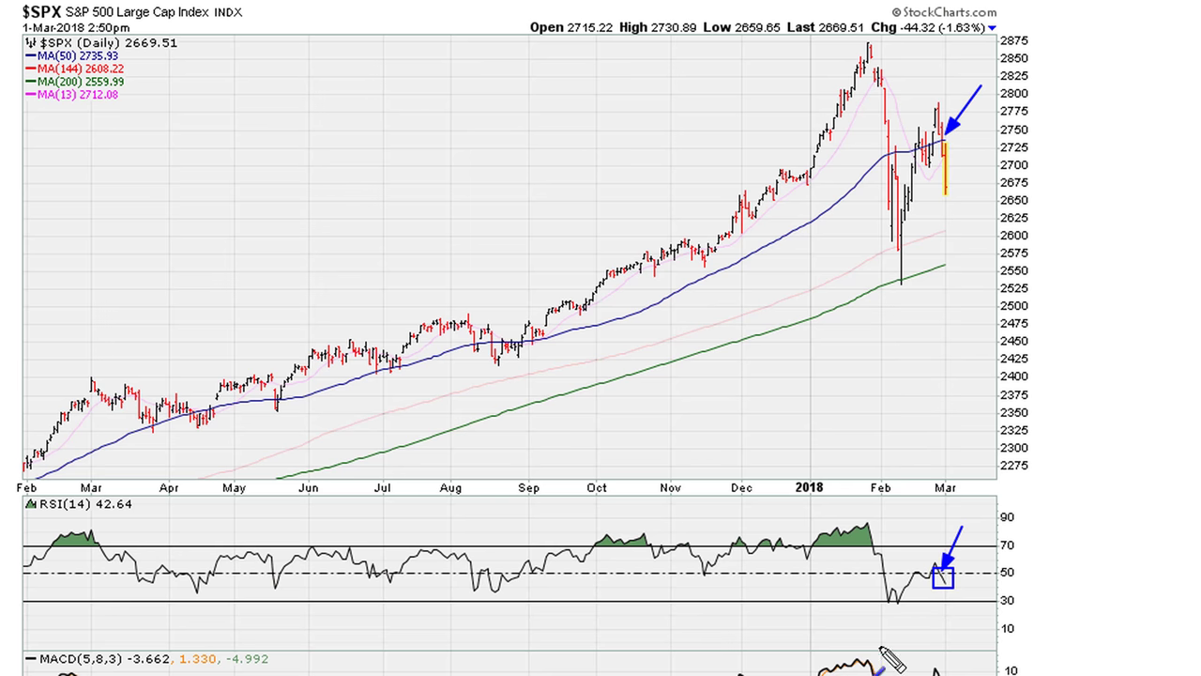
{"action": "key", "text": "Escape"}
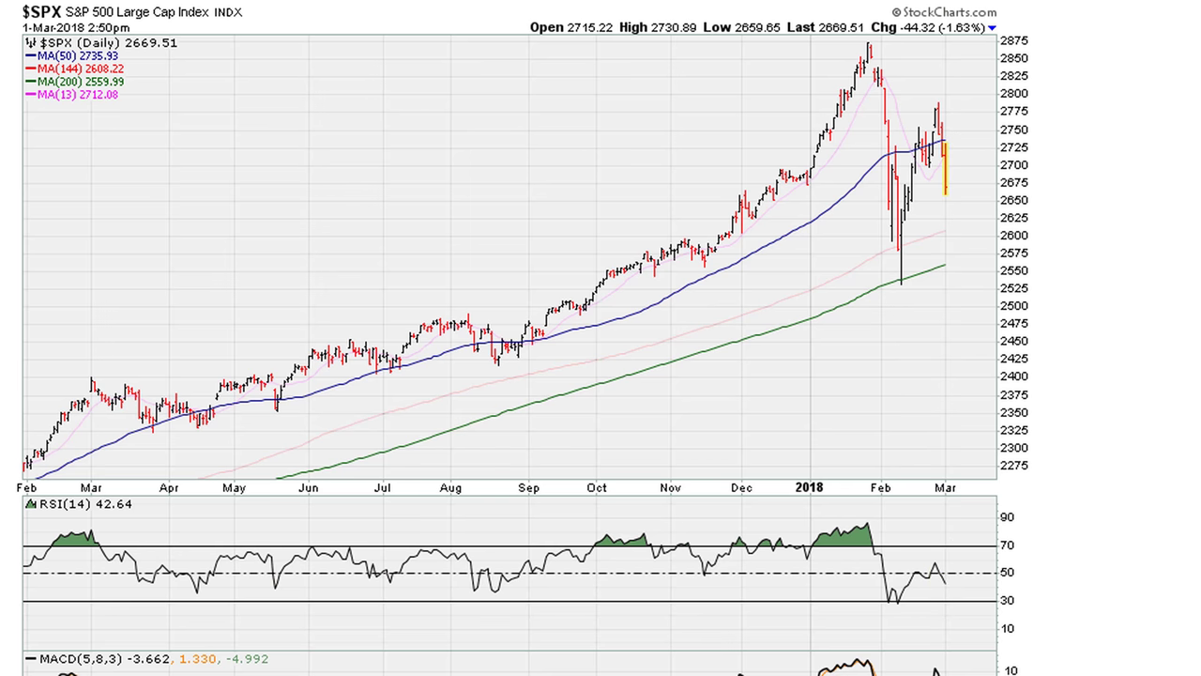
On the $COMPQ daily chart, mark the latest RSI with a box and arrow, box price at the 50-day average, and clear the drawings.
{"action": "key", "text": "Right"}
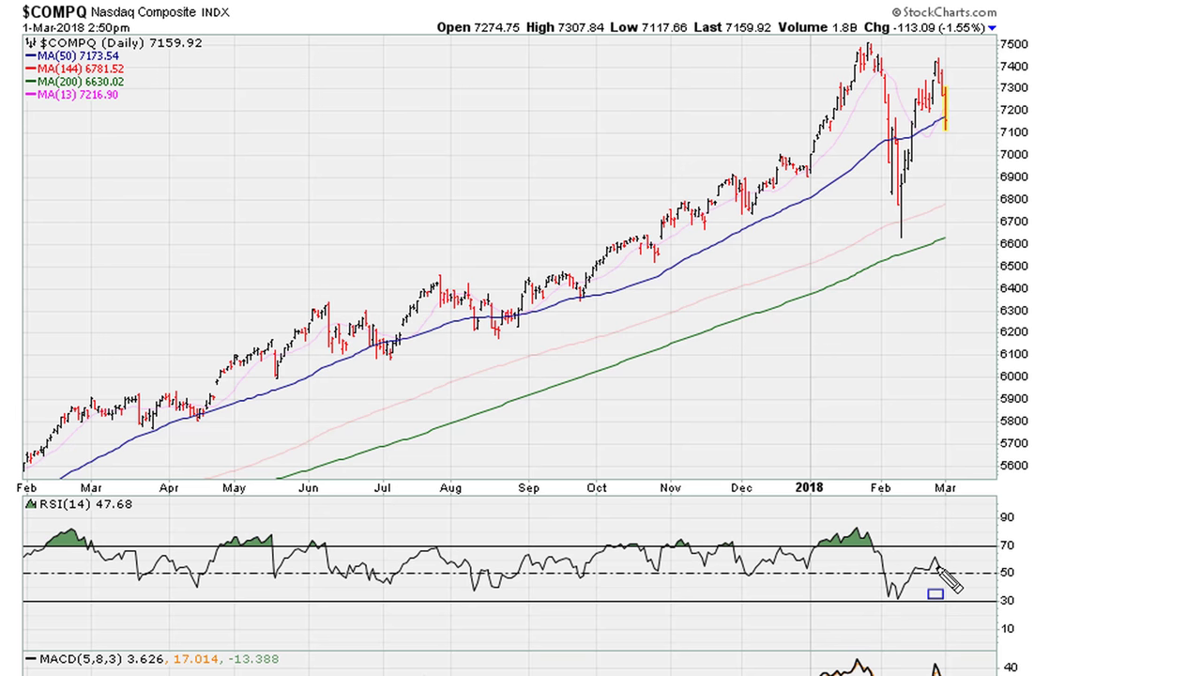
{"action": "left_click_drag", "start_coordinate": [935, 566], "coordinate": [956, 589]}
{"action": "left_click_drag", "start_coordinate": [984, 538], "coordinate": [948, 571]}
{"action": "left_click_drag", "start_coordinate": [933, 108], "coordinate": [956, 133]}
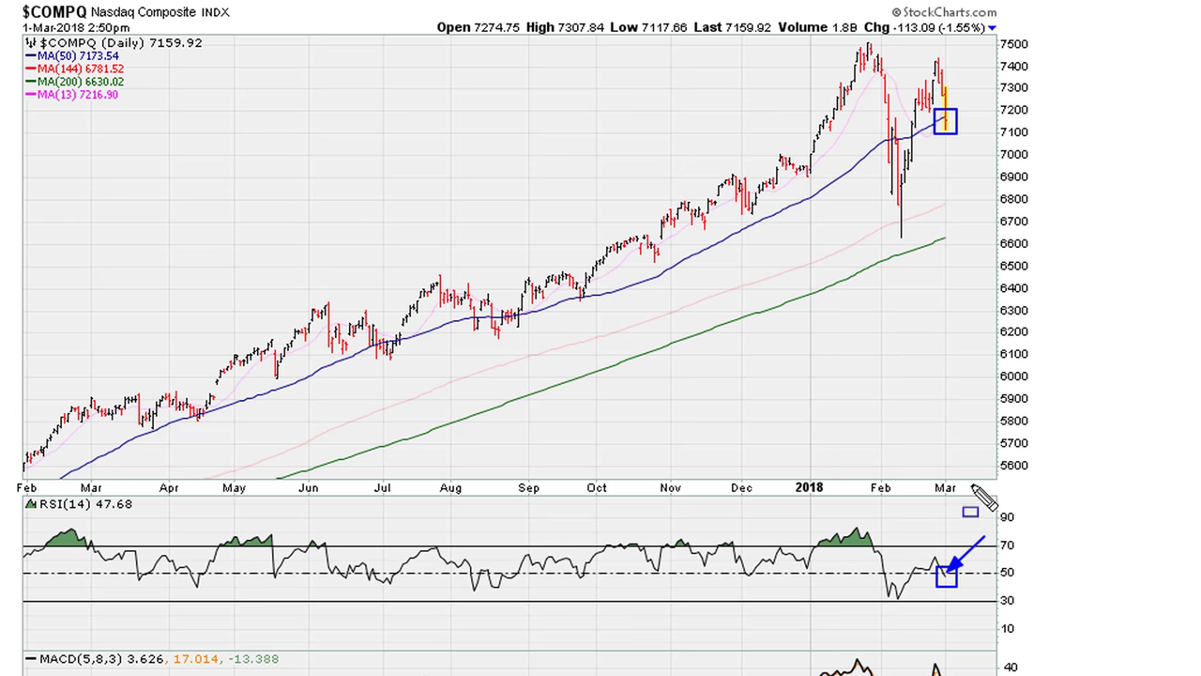
{"action": "left_click_drag", "start_coordinate": [944, 569], "coordinate": [958, 586]}
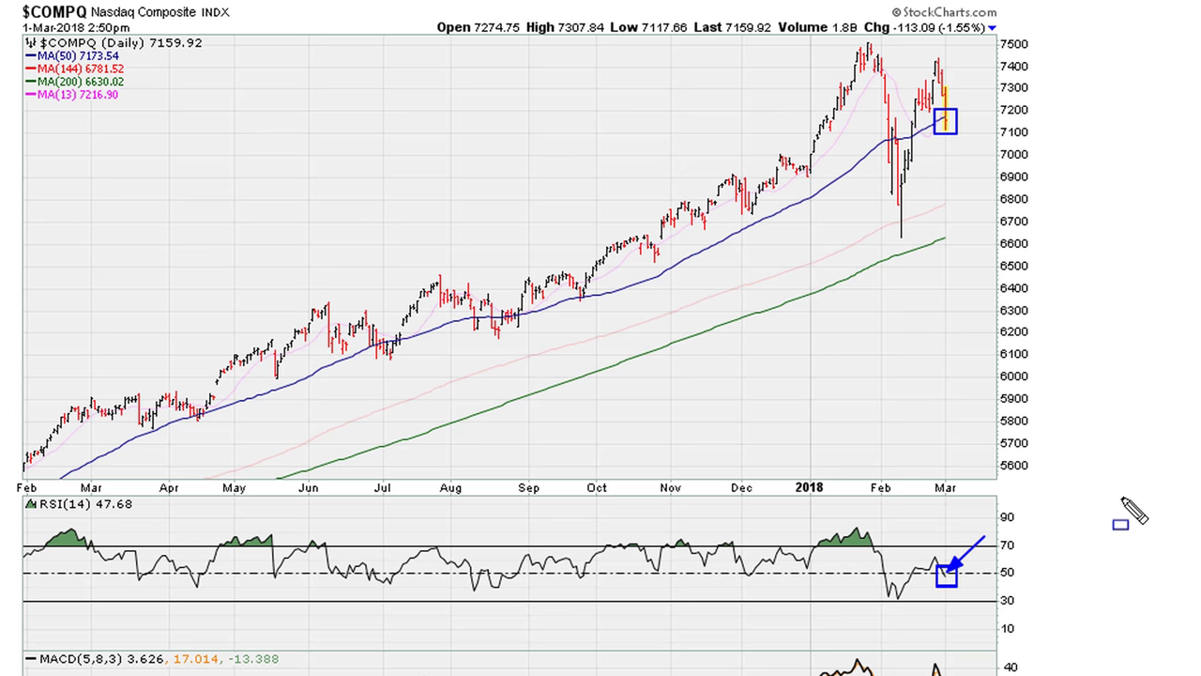
{"action": "key", "text": "Escape"}
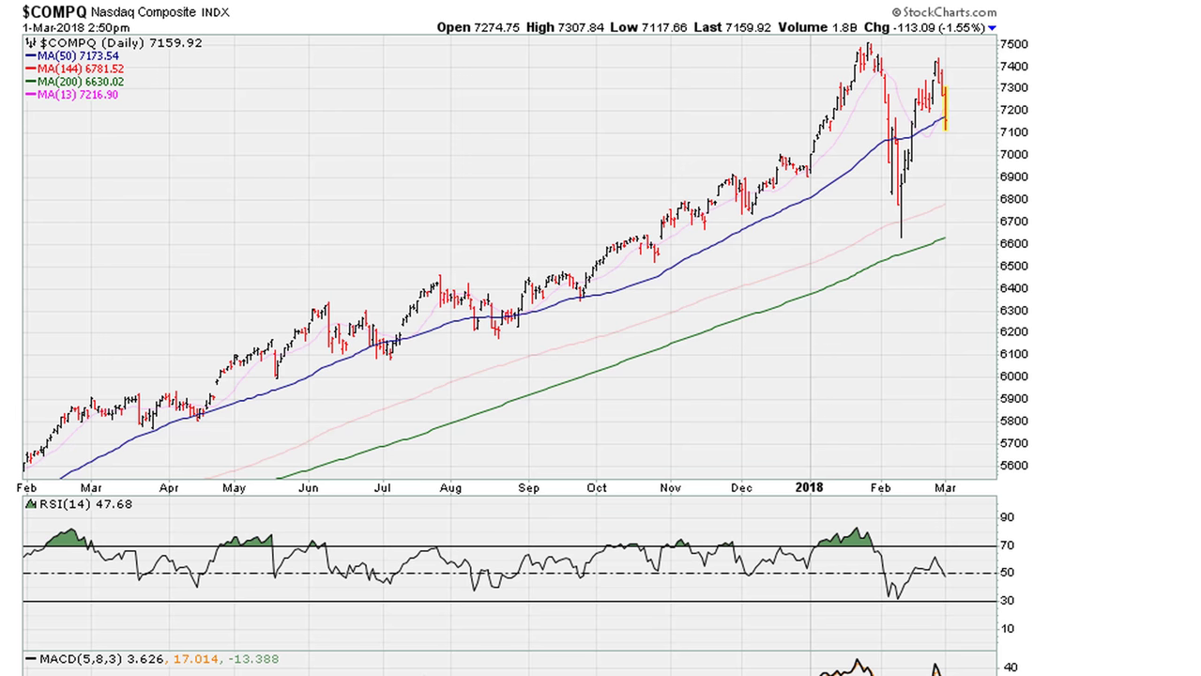
On the weekly $SOX chart, draw a blue horizontal line at the January 2018 high and put a red X beside the latest bar.
{"action": "key", "text": "Right"}
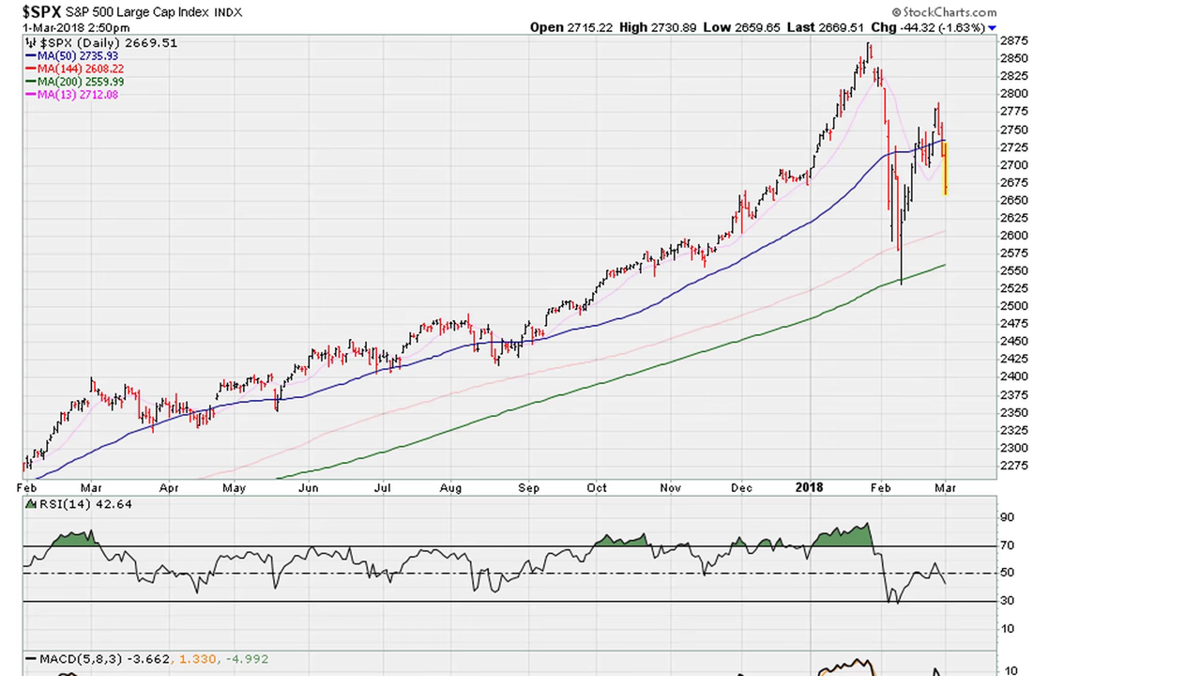
{"action": "key", "text": "Right"}
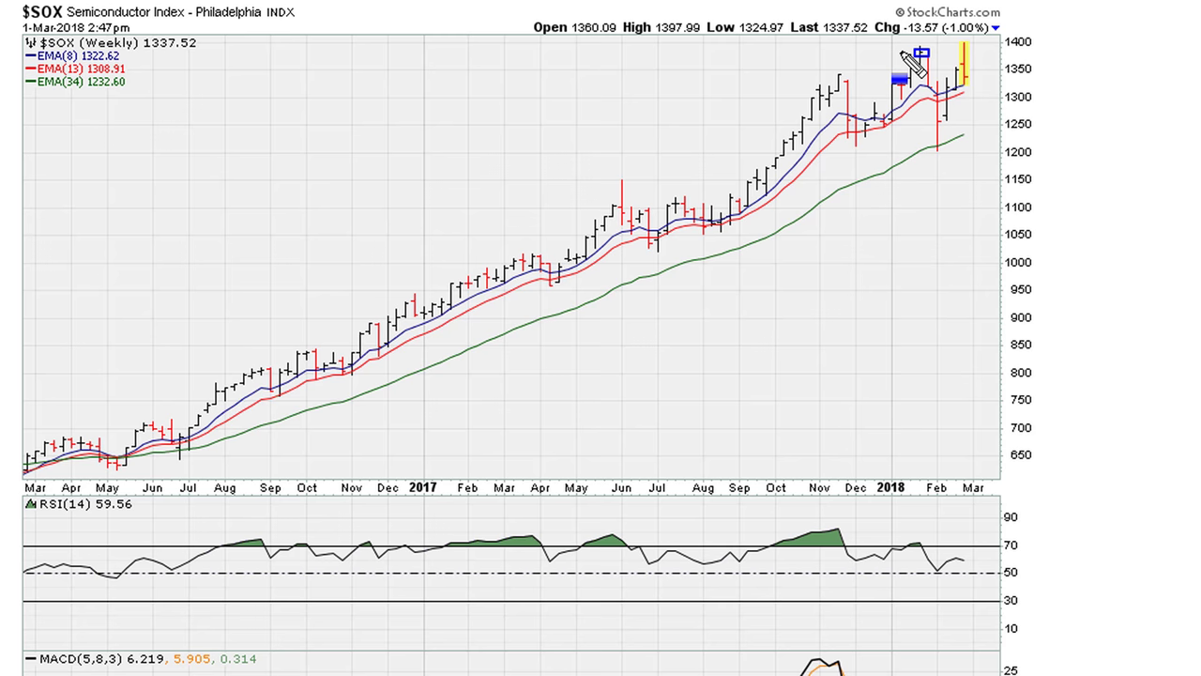
{"action": "mouse_move", "coordinate": [901, 57]}
{"action": "left_mouse_down"}
{"action": "mouse_move", "coordinate": [1050, 58]}
{"action": "mouse_move", "coordinate": [1020, 55]}
{"action": "left_mouse_up"}
{"action": "key", "text": "ctrl+z"}
{"action": "mouse_move", "coordinate": [968, 44]}
{"action": "left_mouse_down"}
{"action": "mouse_move", "coordinate": [993, 54]}
{"action": "mouse_move", "coordinate": [972, 64]}
{"action": "left_mouse_up"}
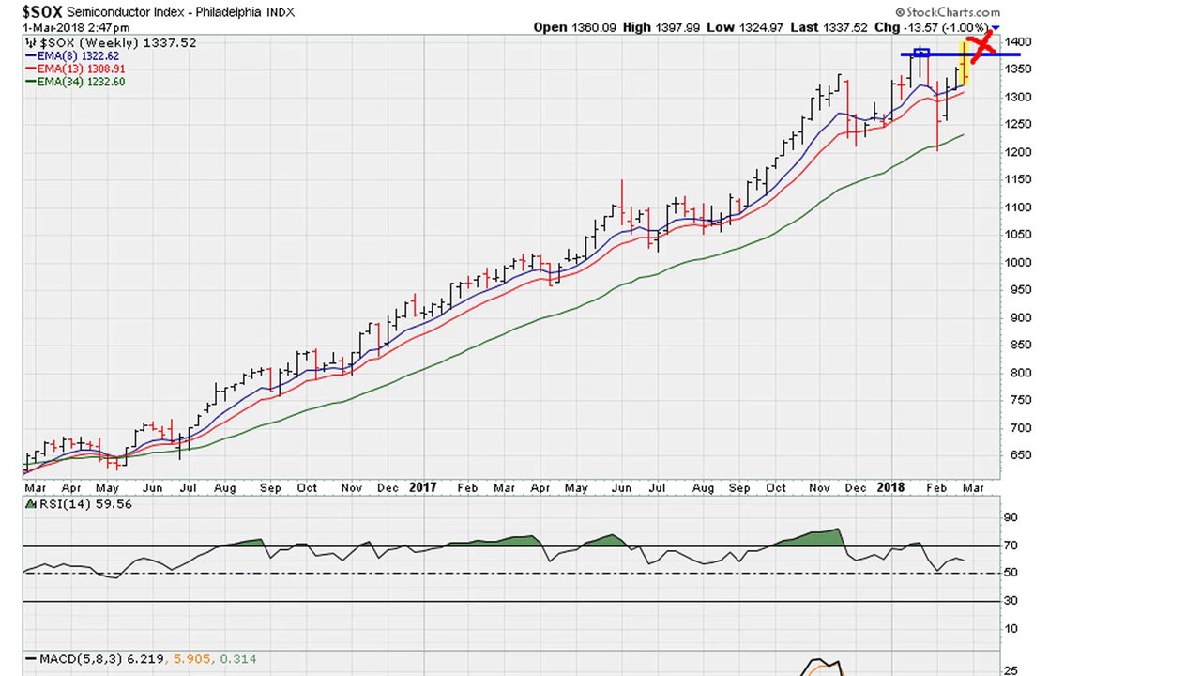
Point an arrow at the latest weekly RSI, handwrite "N 61.8" below the price bars, and circle the RSI reading in the legend.
{"action": "left_click_drag", "start_coordinate": [979, 514], "coordinate": [959, 555]}
{"action": "mouse_move", "coordinate": [948, 351]}
{"action": "left_mouse_down"}
{"action": "mouse_move", "coordinate": [929, 357]}
{"action": "mouse_move", "coordinate": [922, 381]}
{"action": "mouse_move", "coordinate": [880, 369]}
{"action": "mouse_move", "coordinate": [896, 352]}
{"action": "left_mouse_up"}
{"action": "left_click_drag", "start_coordinate": [866, 396], "coordinate": [887, 391]}
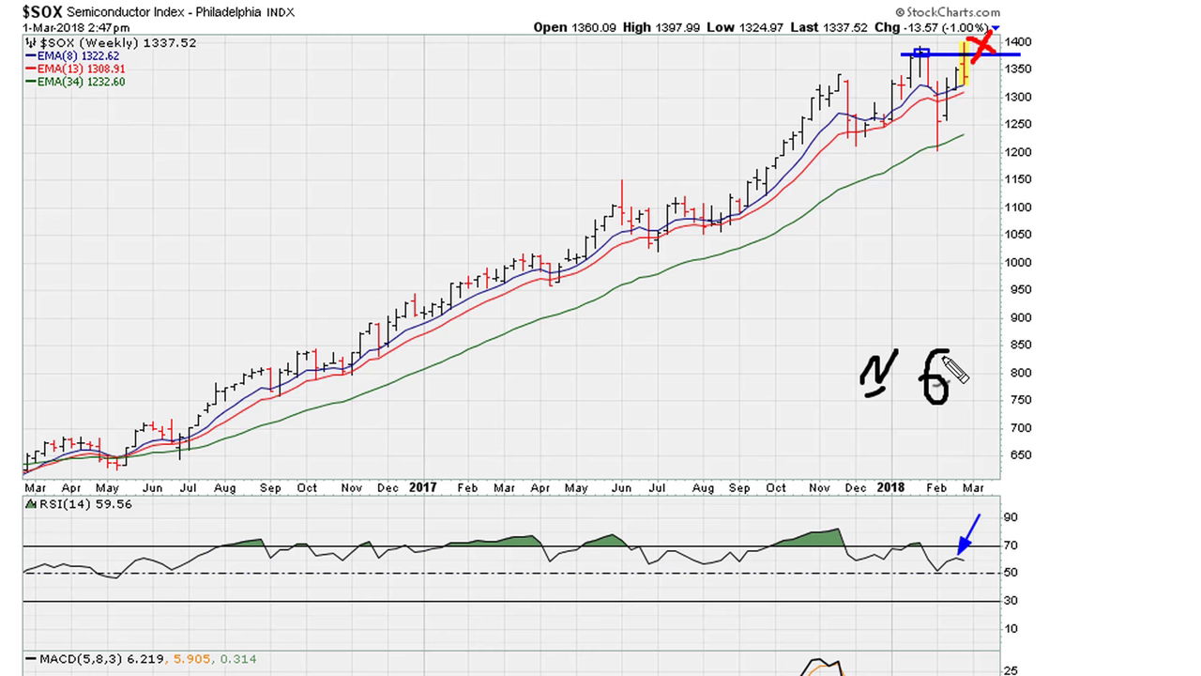
{"action": "mouse_move", "coordinate": [967, 349]}
{"action": "left_mouse_down"}
{"action": "mouse_move", "coordinate": [971, 381]}
{"action": "mouse_move", "coordinate": [1004, 366]}
{"action": "mouse_move", "coordinate": [990, 350]}
{"action": "left_mouse_up"}
{"action": "mouse_move", "coordinate": [94, 490]}
{"action": "left_mouse_down"}
{"action": "mouse_move", "coordinate": [111, 485]}
{"action": "mouse_move", "coordinate": [145, 511]}
{"action": "mouse_move", "coordinate": [78, 515]}
{"action": "mouse_move", "coordinate": [101, 486]}
{"action": "left_mouse_up"}
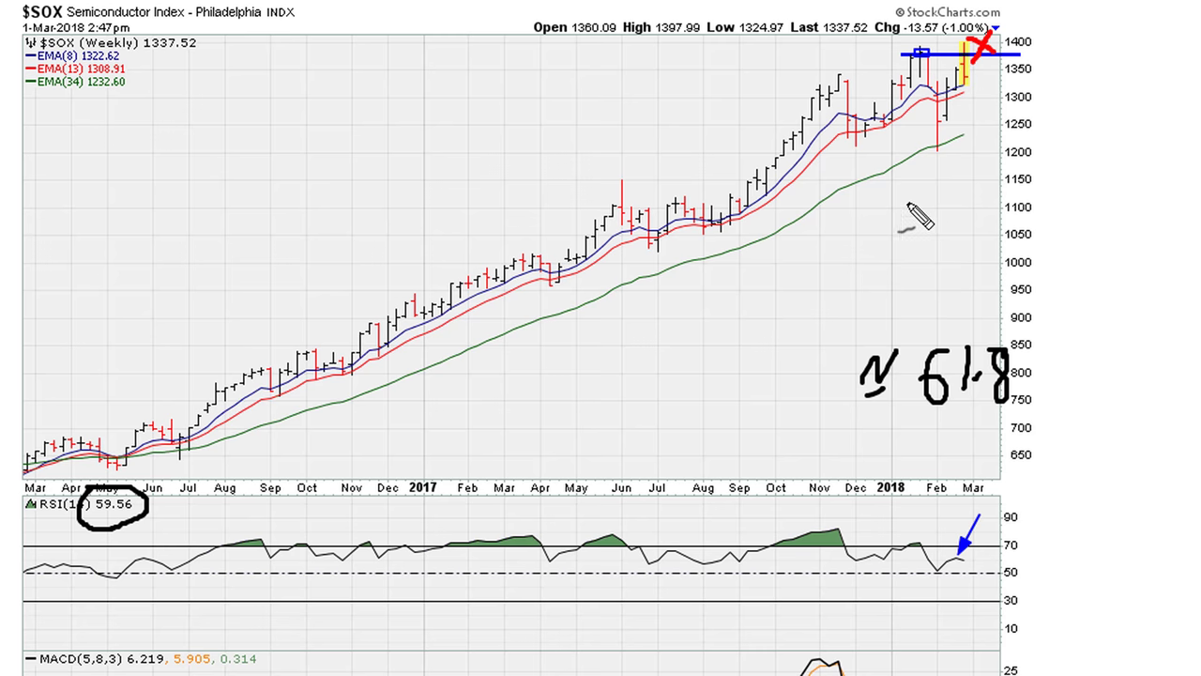
Handwrite "#1 FAILED B/O" below the latest weekly $SOX price bars.
{"action": "left_click_drag", "start_coordinate": [899, 192], "coordinate": [907, 251]}
{"action": "left_click_drag", "start_coordinate": [891, 205], "coordinate": [929, 194]}
{"action": "left_click_drag", "start_coordinate": [886, 226], "coordinate": [929, 215]}
{"action": "mouse_move", "coordinate": [940, 195]}
{"action": "left_mouse_down"}
{"action": "mouse_move", "coordinate": [954, 181]}
{"action": "mouse_move", "coordinate": [953, 234]}
{"action": "left_mouse_up"}
{"action": "left_click_drag", "start_coordinate": [997, 188], "coordinate": [997, 233]}
{"action": "mouse_move", "coordinate": [994, 186]}
{"action": "left_mouse_down"}
{"action": "mouse_move", "coordinate": [1024, 175]}
{"action": "mouse_move", "coordinate": [1035, 234]}
{"action": "left_mouse_up"}
{"action": "mouse_move", "coordinate": [1046, 193]}
{"action": "left_mouse_down"}
{"action": "mouse_move", "coordinate": [1048, 237]}
{"action": "mouse_move", "coordinate": [1072, 227]}
{"action": "mouse_move", "coordinate": [1040, 223]}
{"action": "mouse_move", "coordinate": [1041, 234]}
{"action": "mouse_move", "coordinate": [1072, 230]}
{"action": "mouse_move", "coordinate": [1091, 191]}
{"action": "left_mouse_up"}
{"action": "mouse_move", "coordinate": [1072, 211]}
{"action": "left_mouse_down"}
{"action": "mouse_move", "coordinate": [1089, 209]}
{"action": "mouse_move", "coordinate": [1093, 226]}
{"action": "left_mouse_up"}
{"action": "mouse_move", "coordinate": [1102, 195]}
{"action": "left_mouse_down"}
{"action": "mouse_move", "coordinate": [1104, 231]}
{"action": "mouse_move", "coordinate": [1053, 282]}
{"action": "mouse_move", "coordinate": [1053, 308]}
{"action": "left_mouse_up"}
{"action": "left_click_drag", "start_coordinate": [1055, 242], "coordinate": [1058, 307]}
{"action": "left_click_drag", "start_coordinate": [1083, 282], "coordinate": [1085, 308]}
{"action": "left_click_drag", "start_coordinate": [1104, 255], "coordinate": [1102, 259]}
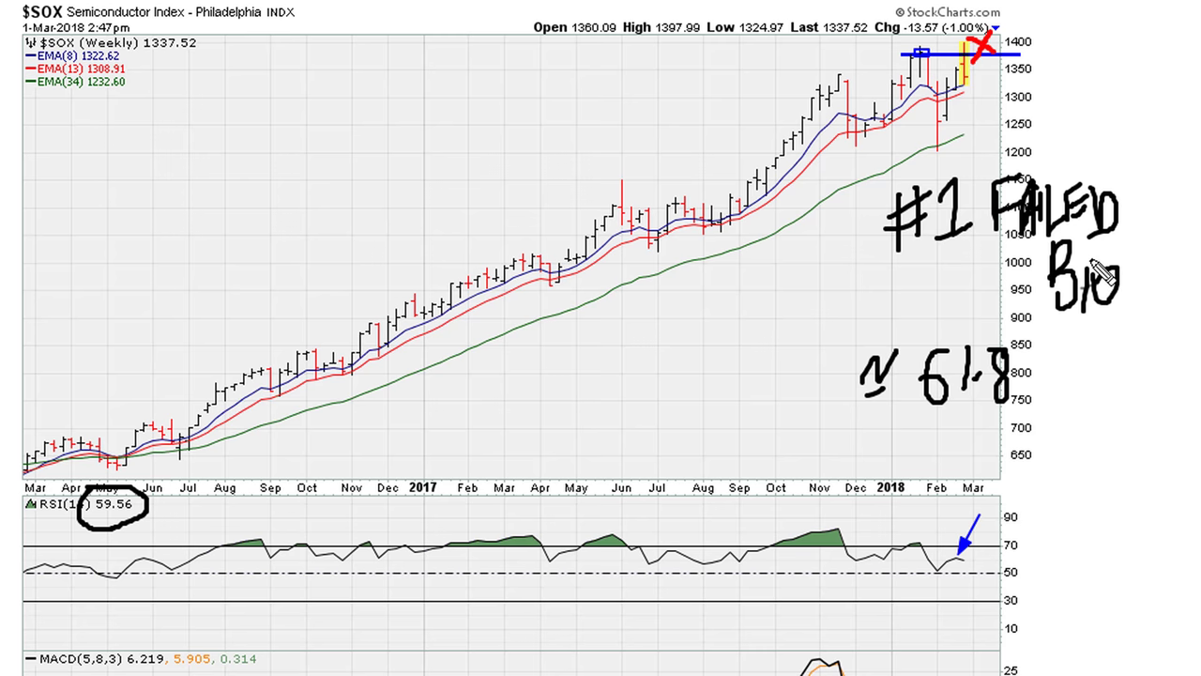
Handwrite "#2 -VE" before "N 61.8", put quotation marks around that note, and clear all annotations.
{"action": "mouse_move", "coordinate": [607, 346]}
{"action": "left_mouse_down"}
{"action": "mouse_move", "coordinate": [607, 379]}
{"action": "mouse_move", "coordinate": [625, 388]}
{"action": "left_mouse_up"}
{"action": "mouse_move", "coordinate": [656, 333]}
{"action": "left_mouse_down"}
{"action": "mouse_move", "coordinate": [612, 340]}
{"action": "mouse_move", "coordinate": [727, 395]}
{"action": "mouse_move", "coordinate": [788, 353]}
{"action": "mouse_move", "coordinate": [795, 395]}
{"action": "mouse_move", "coordinate": [820, 356]}
{"action": "mouse_move", "coordinate": [808, 387]}
{"action": "mouse_move", "coordinate": [808, 369]}
{"action": "mouse_move", "coordinate": [865, 346]}
{"action": "left_mouse_up"}
{"action": "left_click_drag", "start_coordinate": [1038, 322], "coordinate": [1041, 340]}
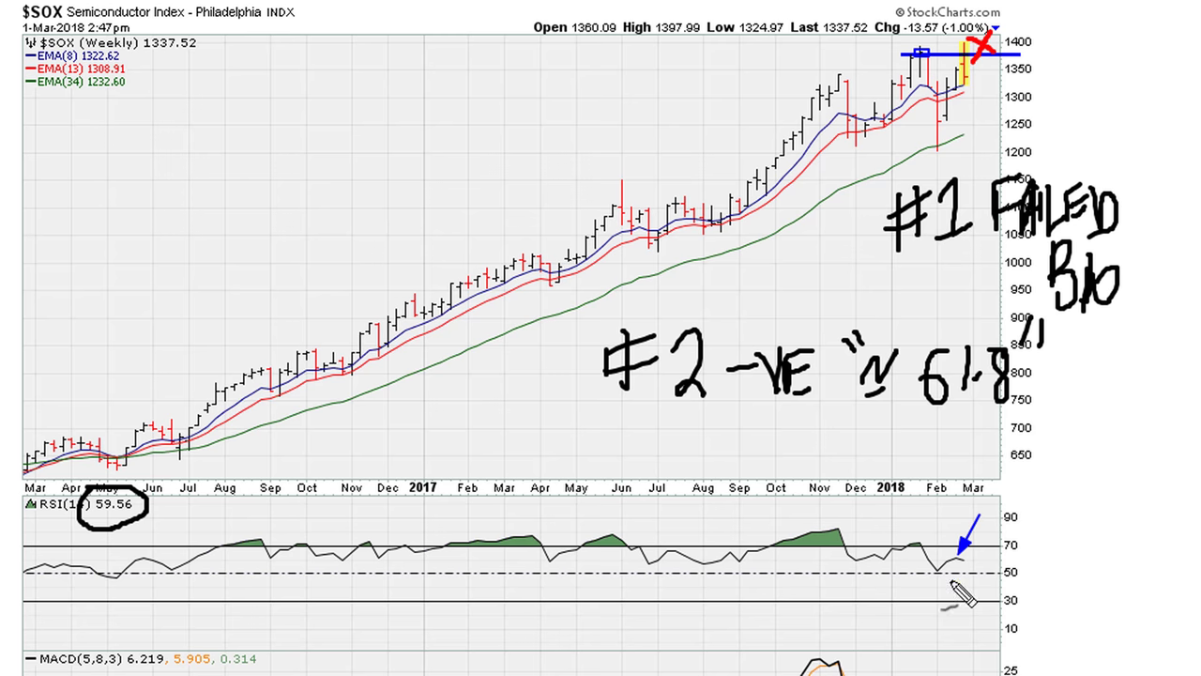
{"action": "key", "text": "Escape"}
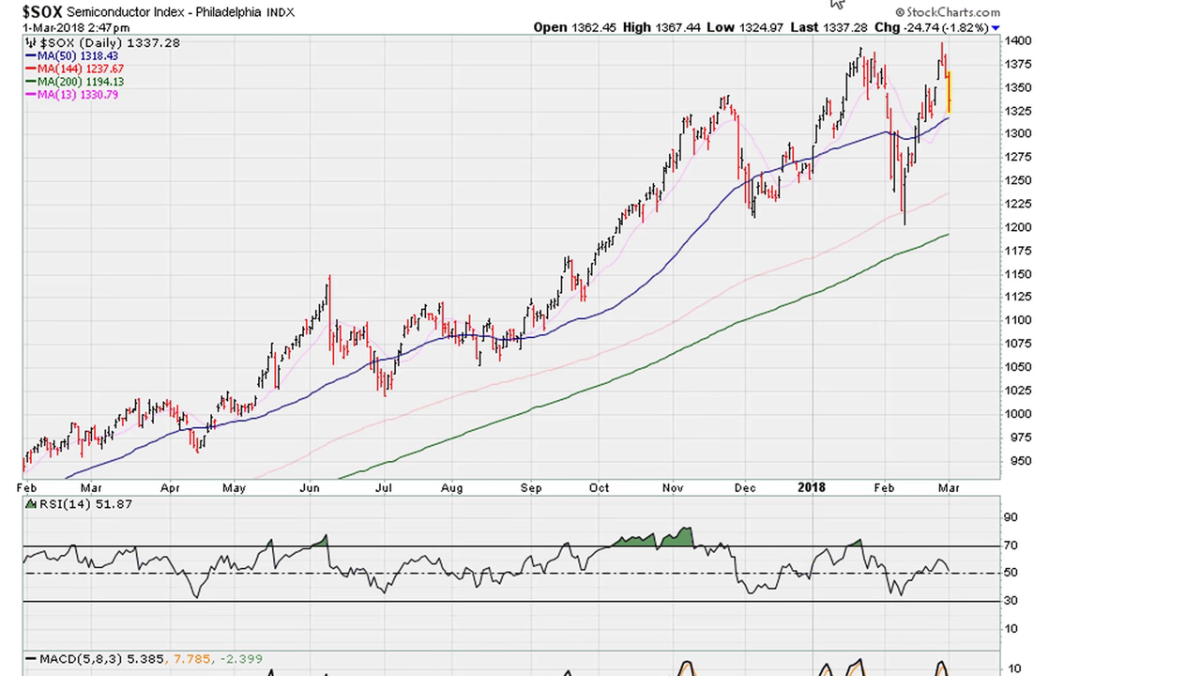
On the daily $SOX chart, mark the failed January-high breakout with a line and red X, and draw an arrow along the falling RSI peaks.
{"action": "mouse_move", "coordinate": [855, 42]}
{"action": "left_mouse_down"}
{"action": "mouse_move", "coordinate": [869, 56]}
{"action": "mouse_move", "coordinate": [1003, 47]}
{"action": "left_mouse_up"}
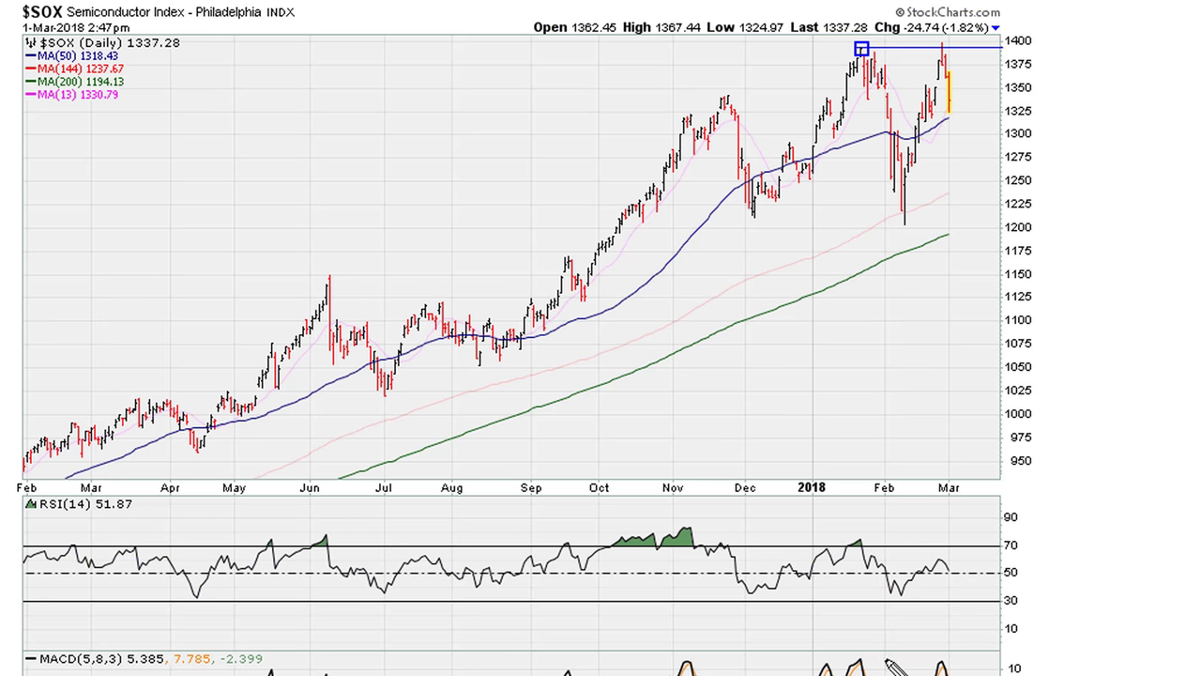
{"action": "mouse_move", "coordinate": [946, 36]}
{"action": "left_mouse_down"}
{"action": "mouse_move", "coordinate": [966, 45]}
{"action": "mouse_move", "coordinate": [951, 49]}
{"action": "left_mouse_up"}
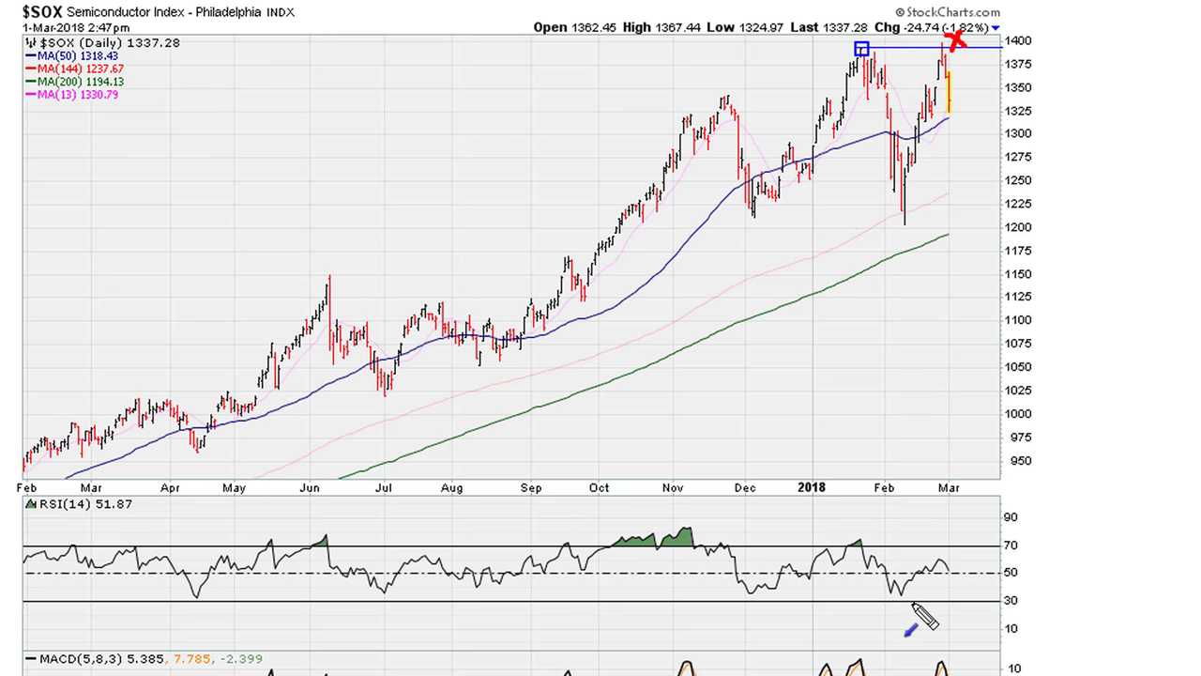
{"action": "left_click_drag", "start_coordinate": [859, 541], "coordinate": [933, 555]}
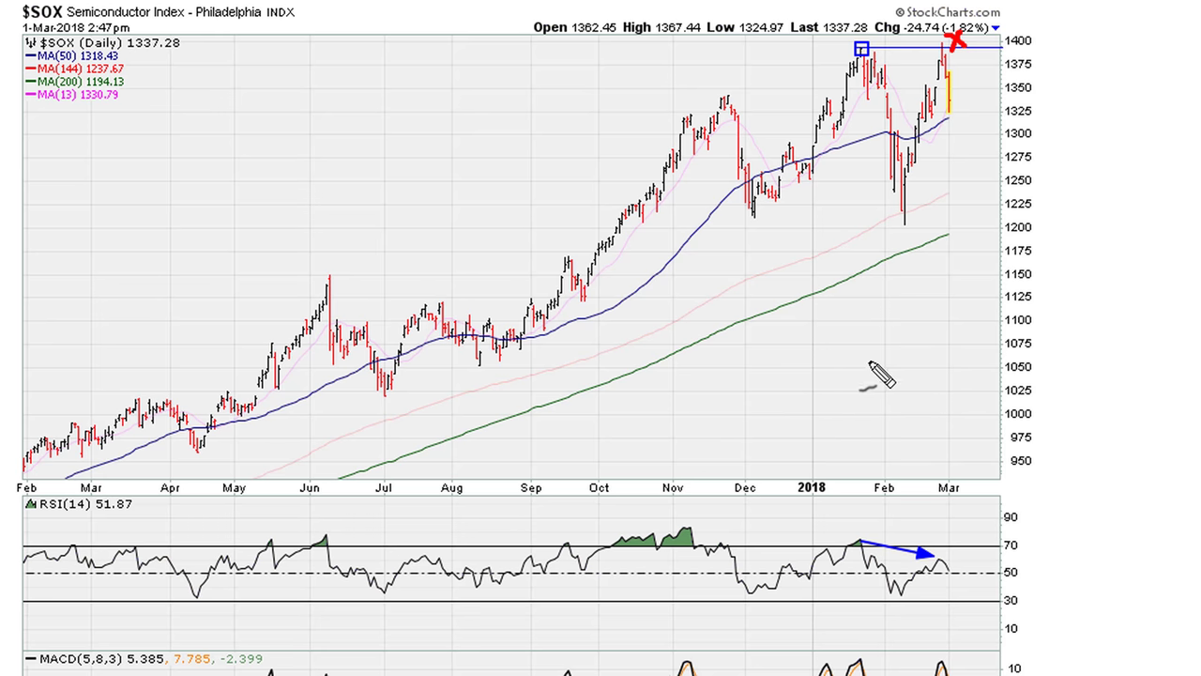
Handwrite "N, 61.8" and "-VE" below the latest daily price bars, and box the latest RSI reading near the 50 line.
{"action": "mouse_move", "coordinate": [866, 373]}
{"action": "left_mouse_down"}
{"action": "mouse_move", "coordinate": [882, 344]}
{"action": "mouse_move", "coordinate": [912, 366]}
{"action": "mouse_move", "coordinate": [923, 343]}
{"action": "mouse_move", "coordinate": [952, 377]}
{"action": "left_mouse_up"}
{"action": "left_click", "coordinate": [966, 368]}
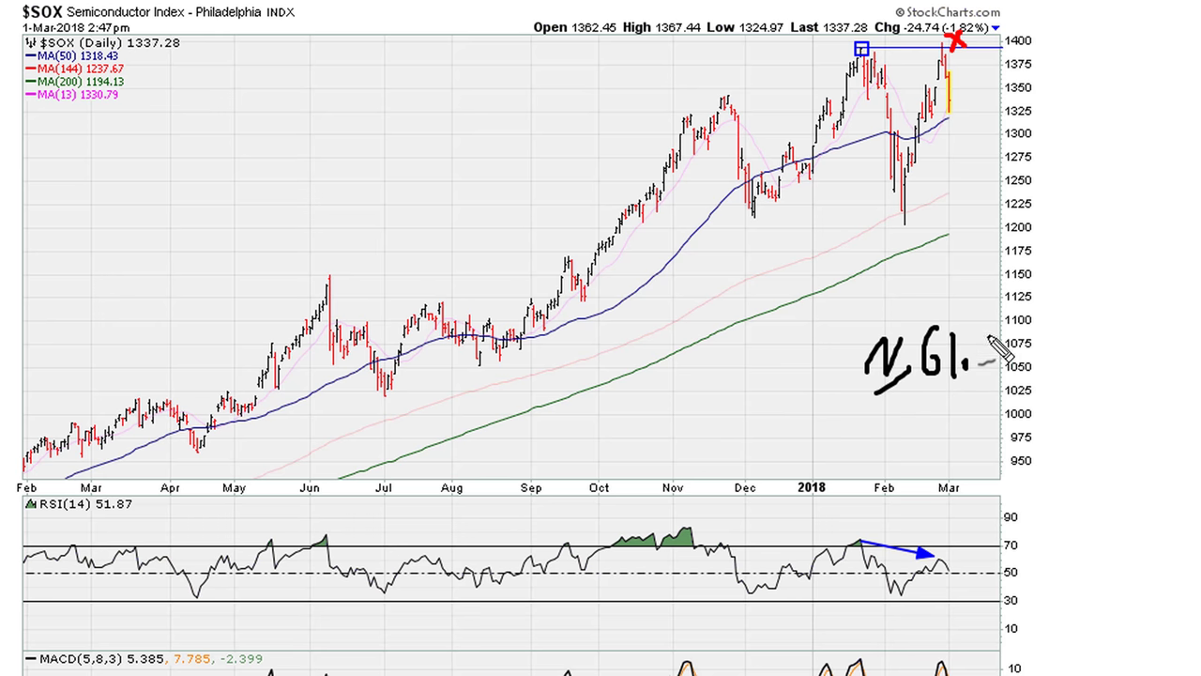
{"action": "left_click_drag", "start_coordinate": [991, 337], "coordinate": [996, 368]}
{"action": "mouse_move", "coordinate": [893, 437]}
{"action": "left_mouse_down"}
{"action": "mouse_move", "coordinate": [941, 417]}
{"action": "mouse_move", "coordinate": [948, 463]}
{"action": "left_mouse_up"}
{"action": "left_click_drag", "start_coordinate": [955, 419], "coordinate": [957, 455]}
{"action": "left_click_drag", "start_coordinate": [954, 419], "coordinate": [975, 409]}
{"action": "mouse_move", "coordinate": [957, 458]}
{"action": "left_mouse_down"}
{"action": "mouse_move", "coordinate": [978, 444]}
{"action": "mouse_move", "coordinate": [970, 434]}
{"action": "left_mouse_up"}
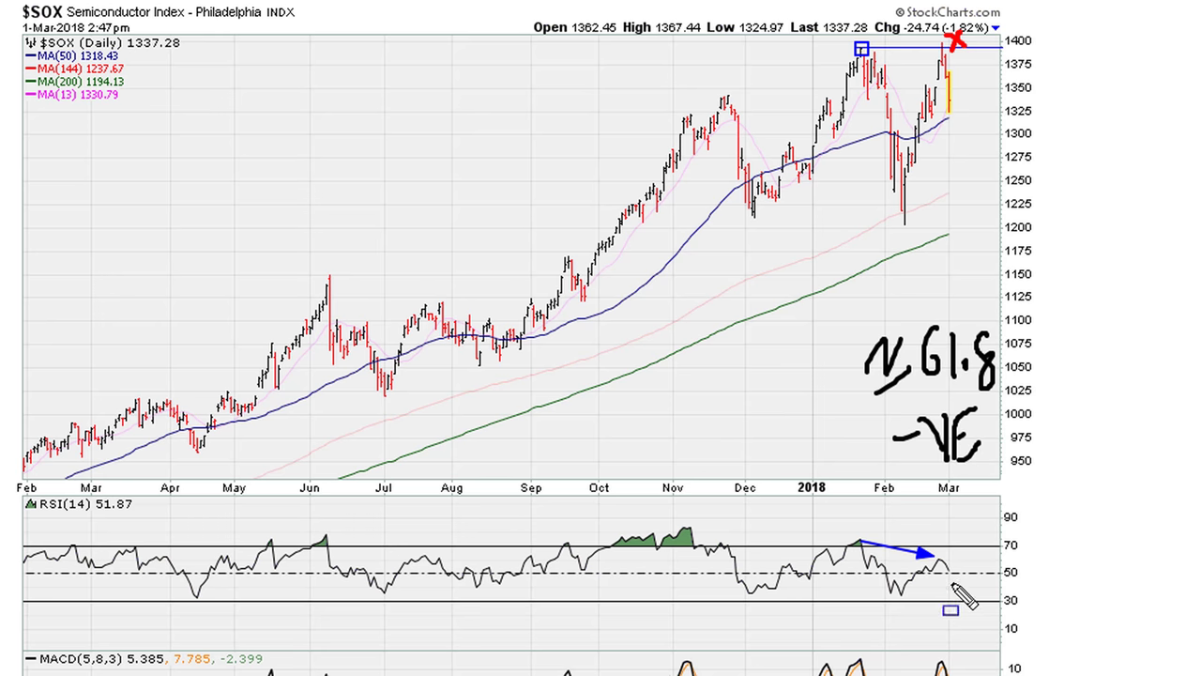
{"action": "left_click_drag", "start_coordinate": [941, 566], "coordinate": [968, 580]}
{"action": "mouse_move", "coordinate": [286, 100]}
{"action": "left_mouse_down"}
{"action": "mouse_move", "coordinate": [250, 158]}
{"action": "mouse_move", "coordinate": [313, 161]}
{"action": "mouse_move", "coordinate": [293, 140]}
{"action": "left_mouse_up"}
{"action": "mouse_move", "coordinate": [354, 111]}
{"action": "left_mouse_down"}
{"action": "mouse_move", "coordinate": [383, 142]}
{"action": "mouse_move", "coordinate": [400, 90]}
{"action": "mouse_move", "coordinate": [410, 133]}
{"action": "left_mouse_up"}
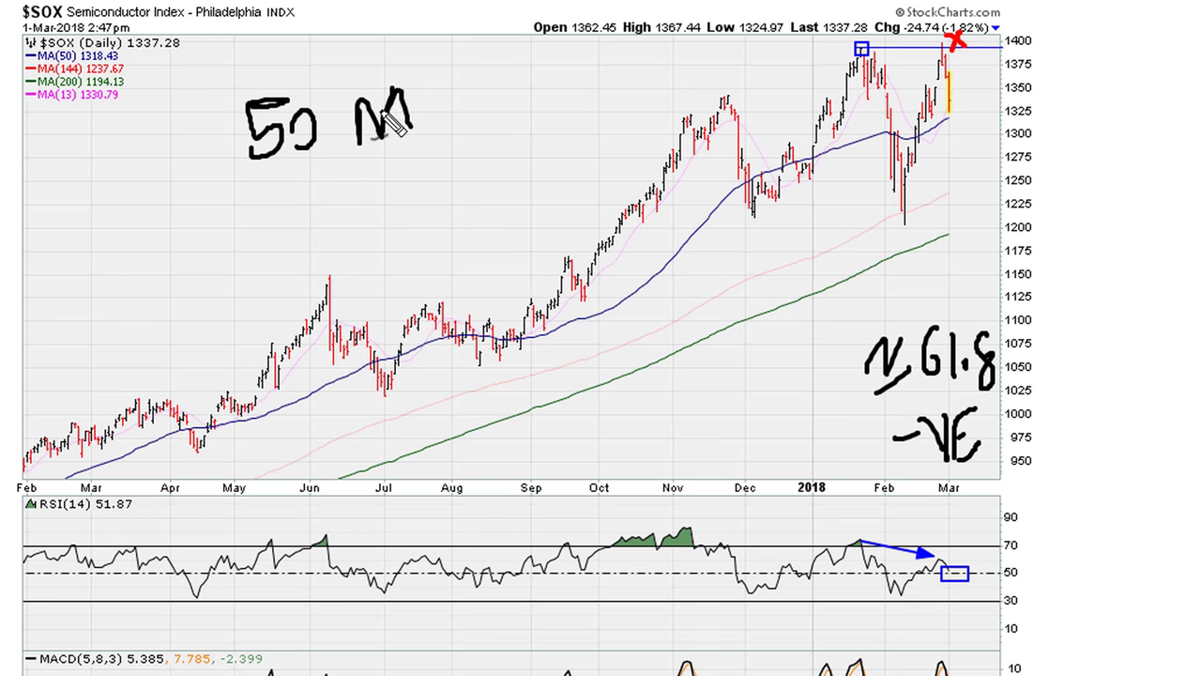
{"action": "left_click_drag", "start_coordinate": [234, 136], "coordinate": [322, 93]}
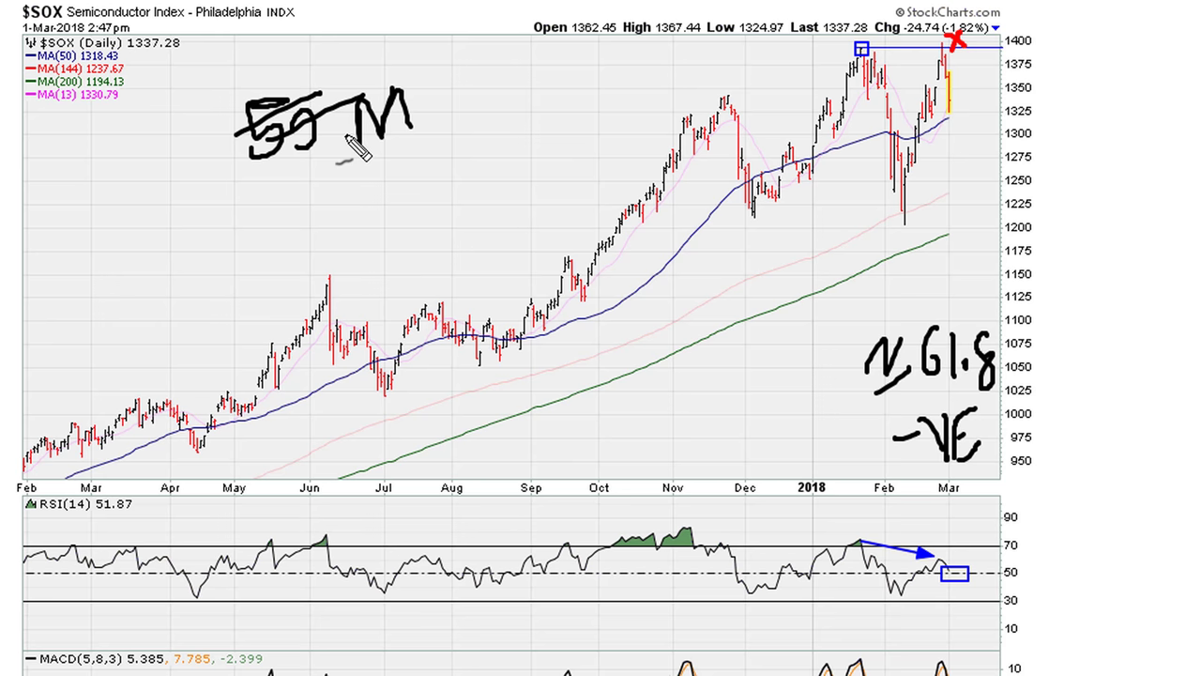
{"action": "left_click_drag", "start_coordinate": [345, 138], "coordinate": [330, 140]}
Handwrite "NAZ ↓ 50" in the empty area above the 2017 price bars.
{"action": "mouse_move", "coordinate": [229, 185]}
{"action": "left_mouse_down"}
{"action": "mouse_move", "coordinate": [300, 187]}
{"action": "mouse_move", "coordinate": [311, 227]}
{"action": "mouse_move", "coordinate": [310, 198]}
{"action": "mouse_move", "coordinate": [341, 204]}
{"action": "left_mouse_up"}
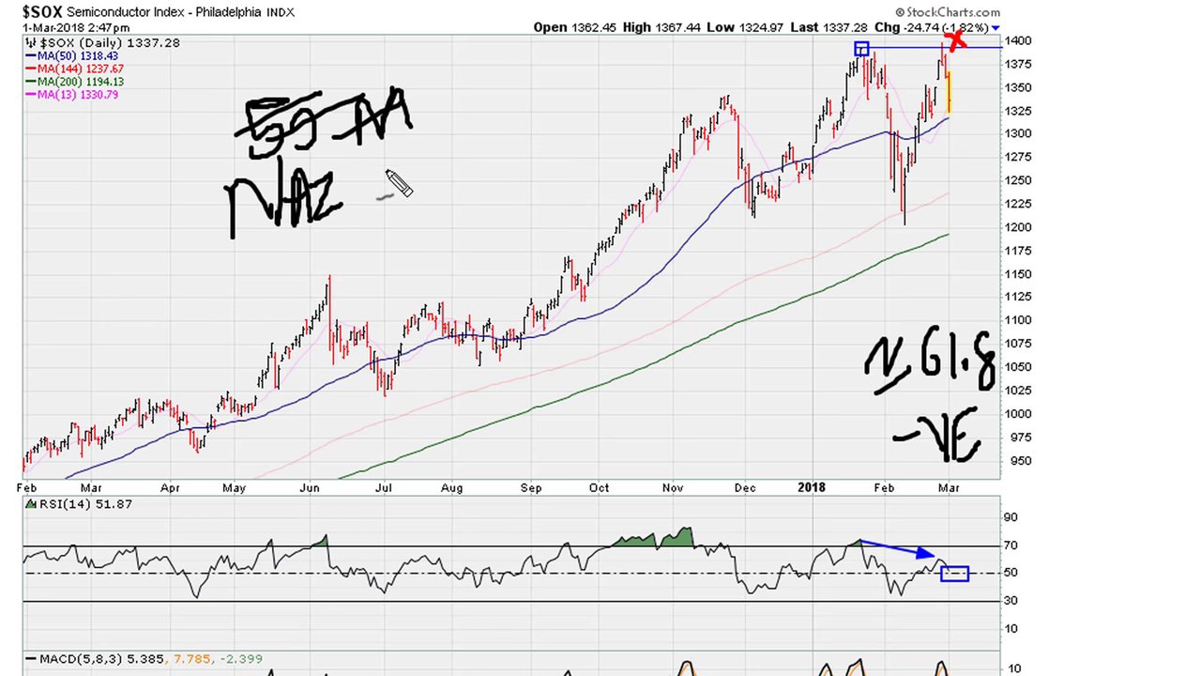
{"action": "mouse_move", "coordinate": [395, 166]}
{"action": "left_mouse_down"}
{"action": "mouse_move", "coordinate": [396, 238]}
{"action": "mouse_move", "coordinate": [407, 209]}
{"action": "left_mouse_up"}
{"action": "left_click_drag", "start_coordinate": [459, 173], "coordinate": [455, 223]}
Handwrite "SPX ↓ 50" beneath the NAZ note.
{"action": "mouse_move", "coordinate": [260, 262]}
{"action": "left_mouse_down"}
{"action": "mouse_move", "coordinate": [242, 298]}
{"action": "mouse_move", "coordinate": [278, 299]}
{"action": "mouse_move", "coordinate": [280, 278]}
{"action": "mouse_move", "coordinate": [346, 284]}
{"action": "left_mouse_up"}
{"action": "left_click_drag", "start_coordinate": [345, 247], "coordinate": [307, 286]}
{"action": "left_click_drag", "start_coordinate": [395, 251], "coordinate": [412, 328]}
{"action": "left_click_drag", "start_coordinate": [415, 287], "coordinate": [413, 327]}
{"action": "mouse_move", "coordinate": [475, 266]}
{"action": "left_mouse_down"}
{"action": "mouse_move", "coordinate": [448, 280]}
{"action": "mouse_move", "coordinate": [456, 321]}
{"action": "mouse_move", "coordinate": [484, 291]}
{"action": "left_mouse_up"}
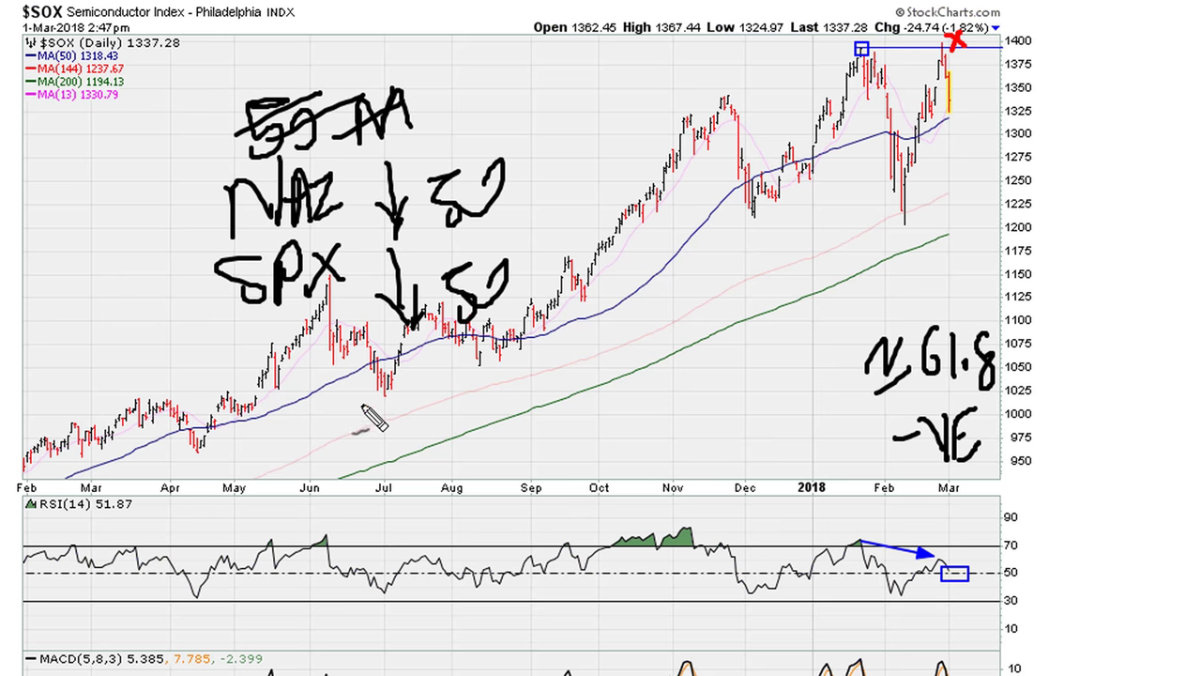
Handwrite "DJIA ↓ 50" beneath the SPX note.
{"action": "left_click_drag", "start_coordinate": [299, 376], "coordinate": [302, 445]}
{"action": "left_click_drag", "start_coordinate": [353, 380], "coordinate": [330, 441]}
{"action": "mouse_move", "coordinate": [381, 406]}
{"action": "left_mouse_down"}
{"action": "mouse_move", "coordinate": [383, 419]}
{"action": "mouse_move", "coordinate": [431, 437]}
{"action": "mouse_move", "coordinate": [430, 419]}
{"action": "mouse_move", "coordinate": [442, 447]}
{"action": "mouse_move", "coordinate": [489, 418]}
{"action": "mouse_move", "coordinate": [496, 444]}
{"action": "left_mouse_up"}
{"action": "left_click_drag", "start_coordinate": [531, 400], "coordinate": [533, 401]}
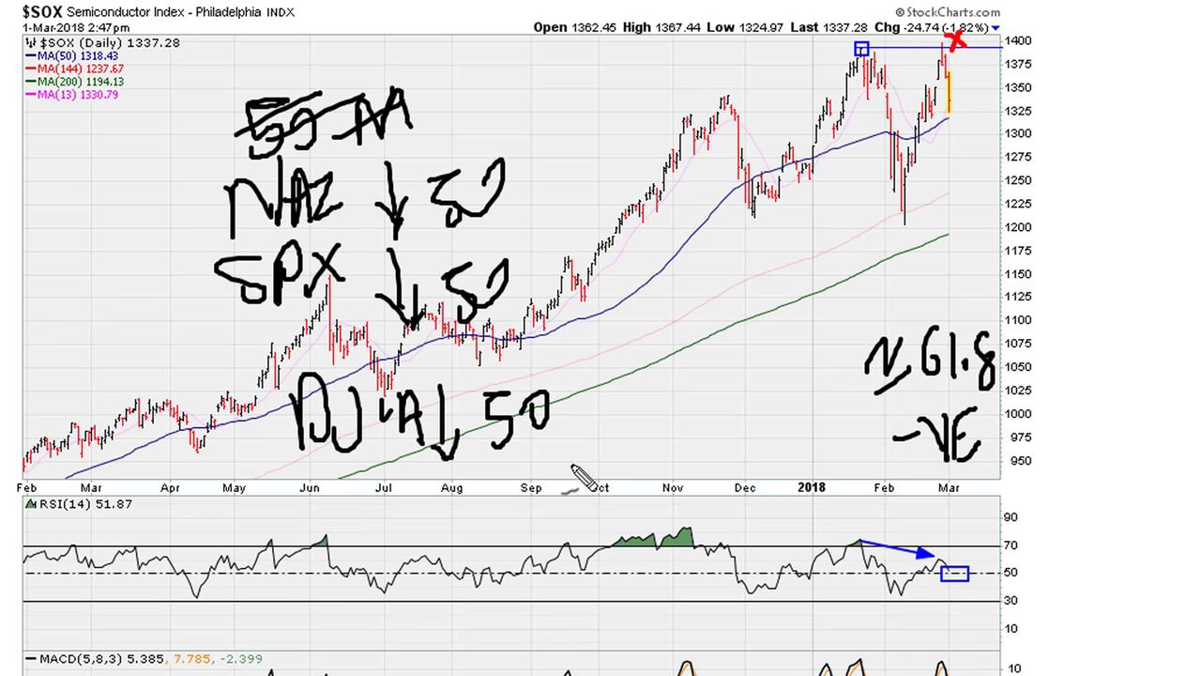
Underline the RSI reading in the legend, add check marks beside the NAZ, SPX and DJIA notes, and clear all annotations.
{"action": "left_click_drag", "start_coordinate": [103, 514], "coordinate": [137, 519]}
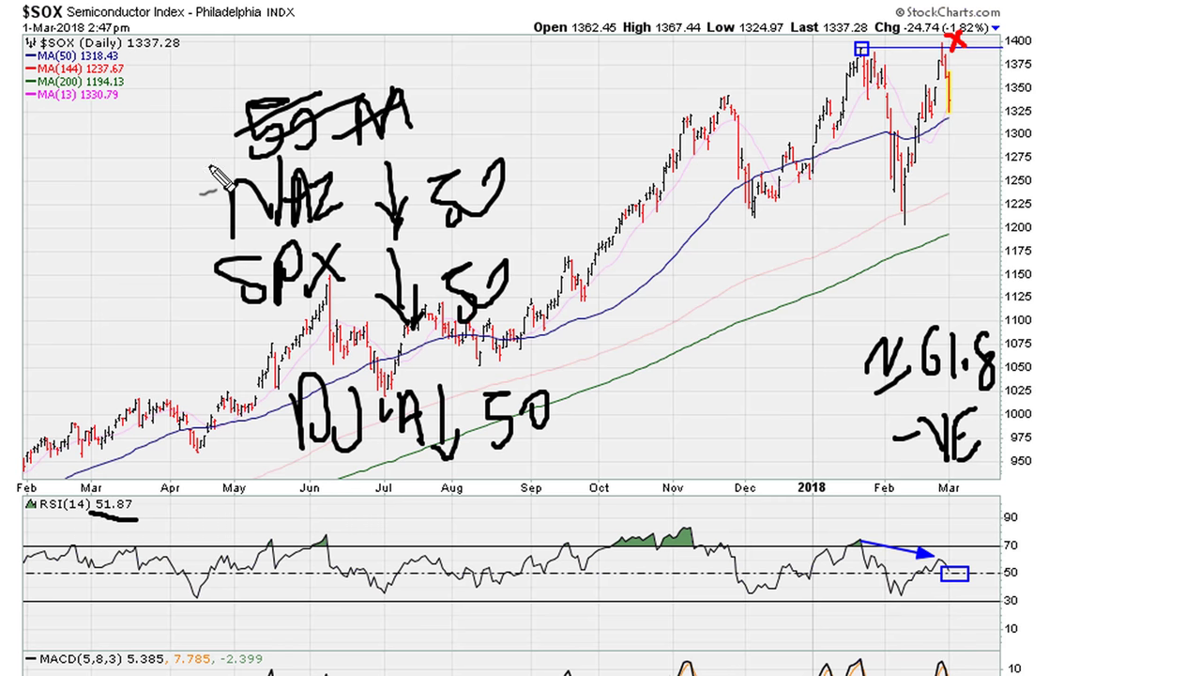
{"action": "left_click_drag", "start_coordinate": [531, 169], "coordinate": [587, 145]}
{"action": "left_click_drag", "start_coordinate": [539, 248], "coordinate": [610, 242]}
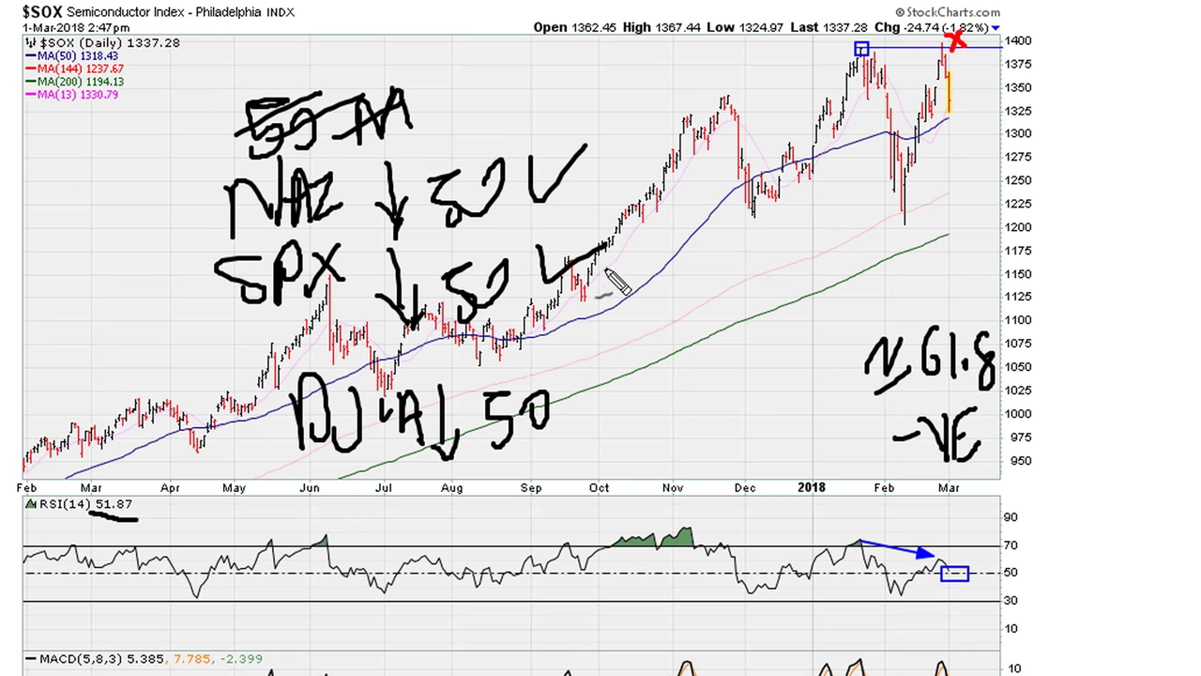
{"action": "mouse_move", "coordinate": [588, 363]}
{"action": "left_mouse_down"}
{"action": "mouse_move", "coordinate": [595, 402]}
{"action": "mouse_move", "coordinate": [657, 328]}
{"action": "left_mouse_up"}
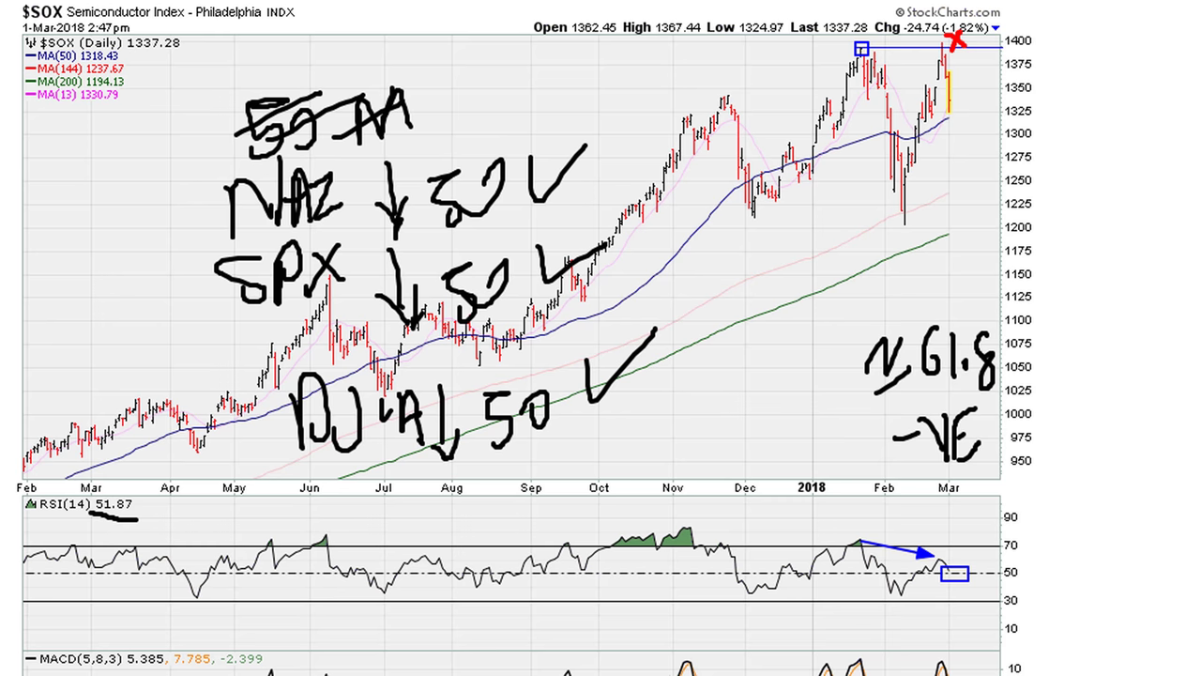
{"action": "key", "text": "Escape"}
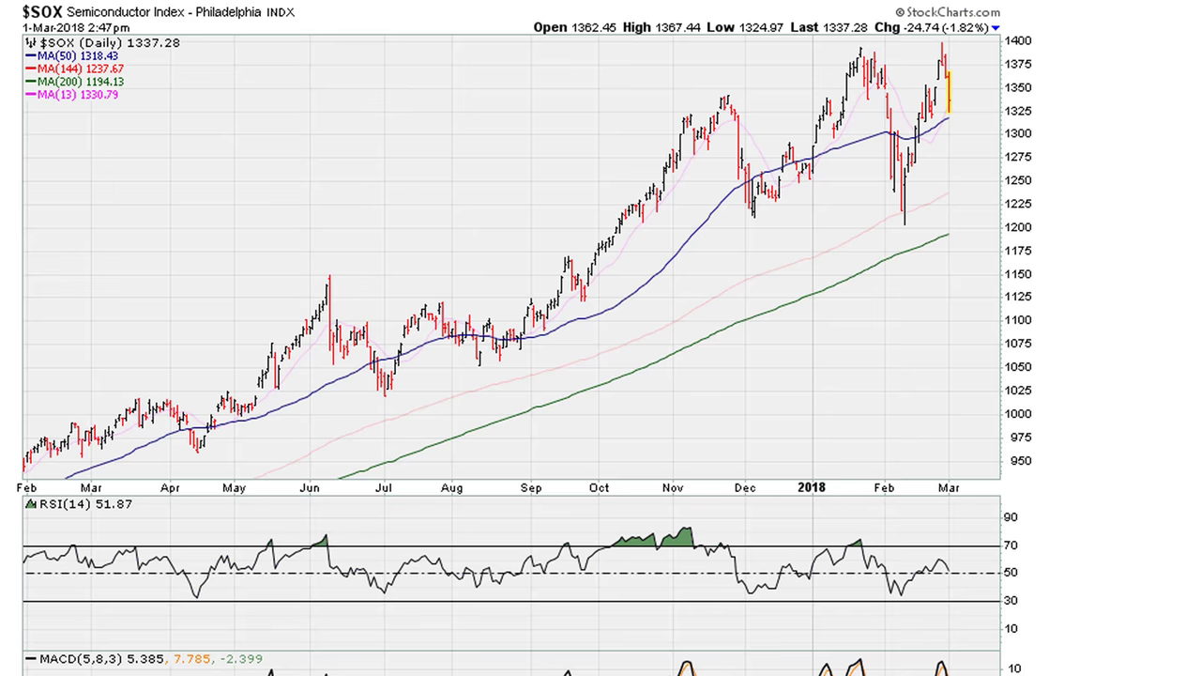
Show the monthly $SOX chart and draw blue boxes around the 2000 RSI peak and the price bars near the 2000 top.
{"action": "key", "text": "Page_Down"}
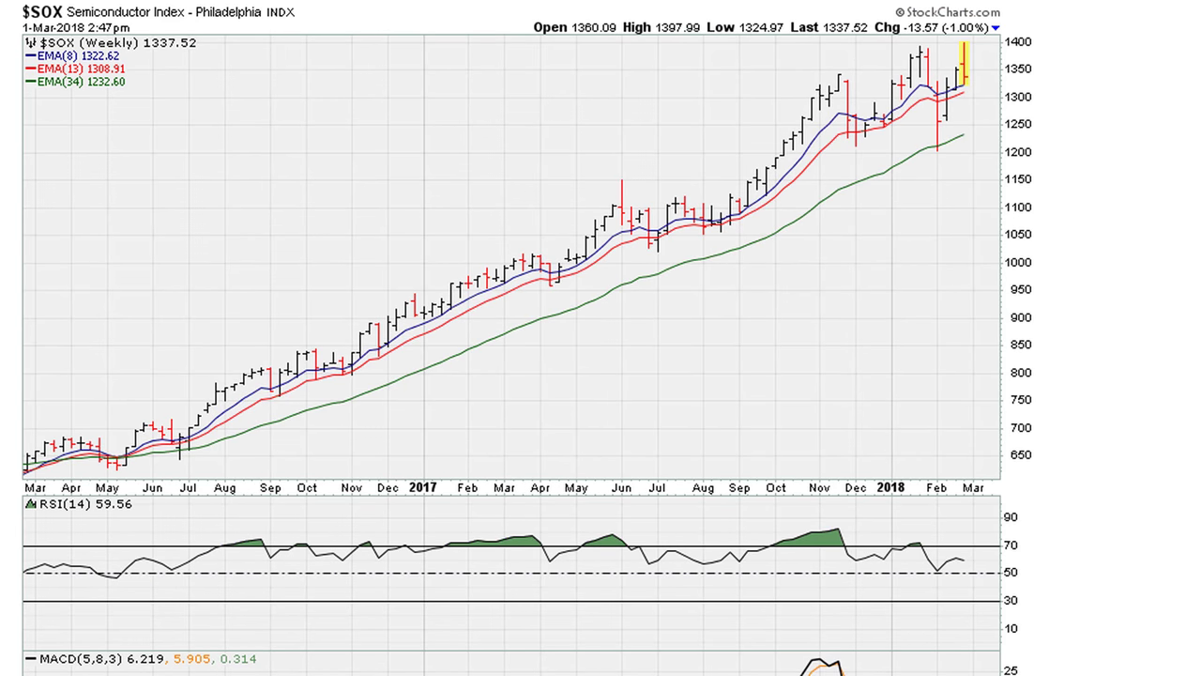
{"action": "key", "text": "Page_Up"}
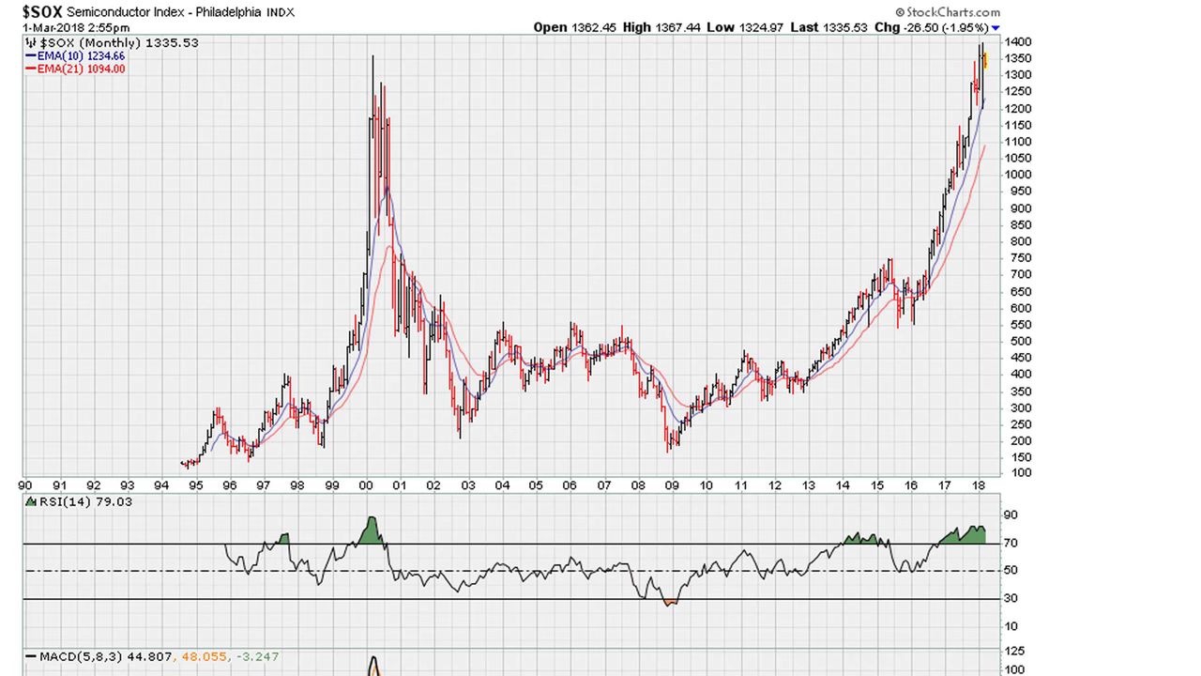
{"action": "left_click_drag", "start_coordinate": [364, 511], "coordinate": [384, 524]}
{"action": "left_click_drag", "start_coordinate": [367, 92], "coordinate": [395, 103]}
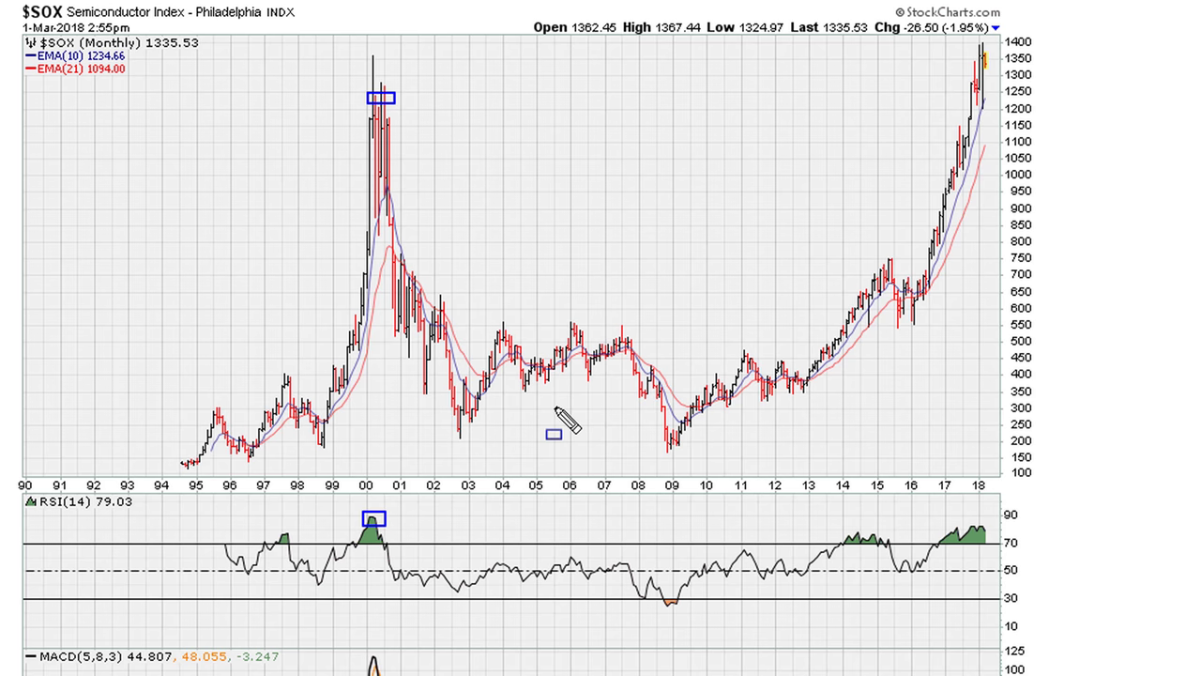
Draw two blue arrows down onto the latest RSI peaks and handwrite "64.1" above them.
{"action": "left_click", "coordinate": [976, 486]}
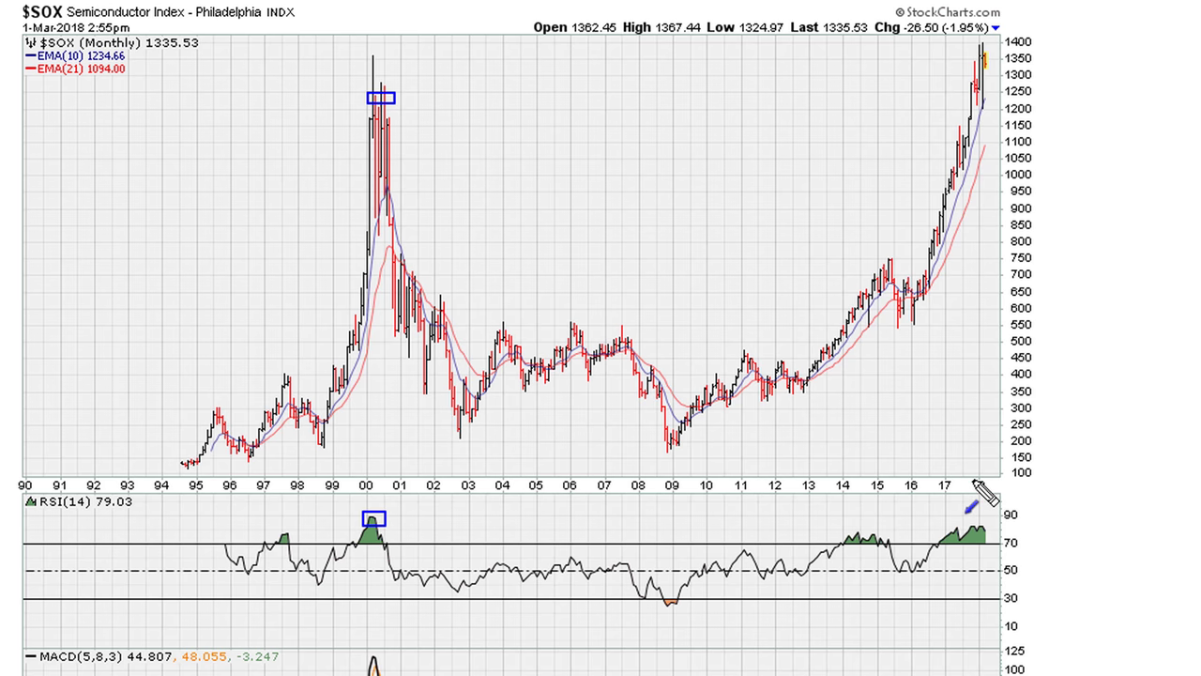
{"action": "left_click_drag", "start_coordinate": [976, 486], "coordinate": [980, 522]}
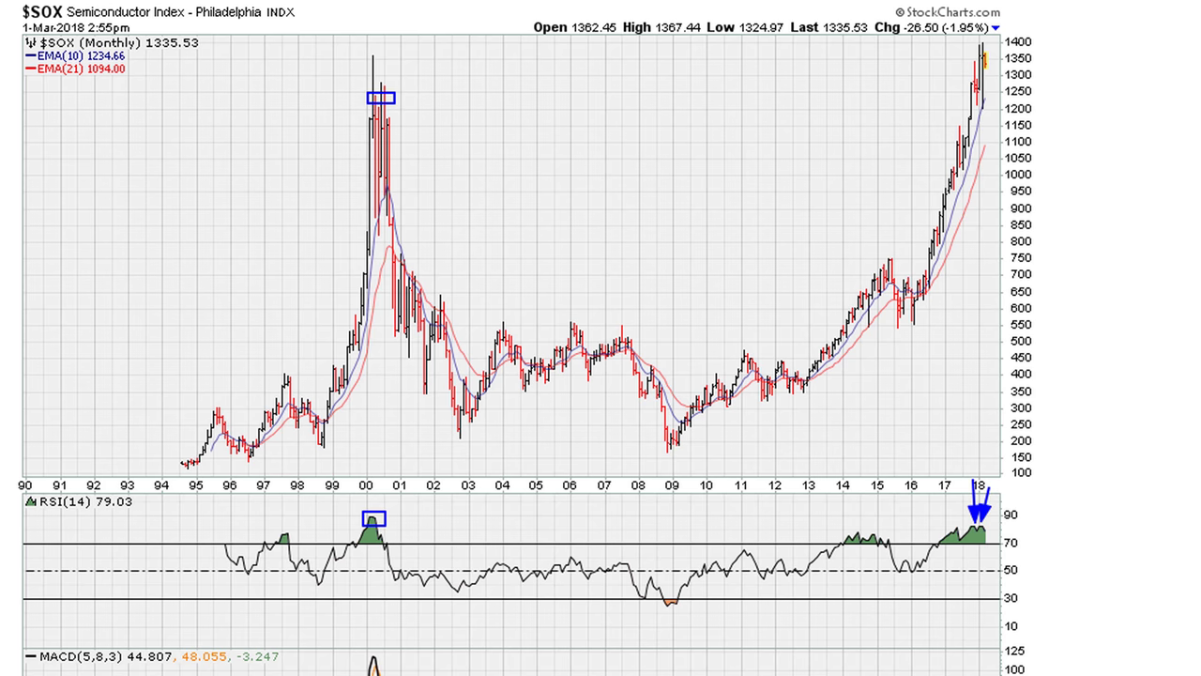
{"action": "mouse_move", "coordinate": [940, 375]}
{"action": "left_mouse_down"}
{"action": "mouse_move", "coordinate": [925, 419]}
{"action": "mouse_move", "coordinate": [962, 425]}
{"action": "left_mouse_up"}
{"action": "left_click_drag", "start_coordinate": [957, 395], "coordinate": [959, 437]}
{"action": "left_click", "coordinate": [971, 424]}
{"action": "left_click_drag", "start_coordinate": [985, 394], "coordinate": [984, 428]}
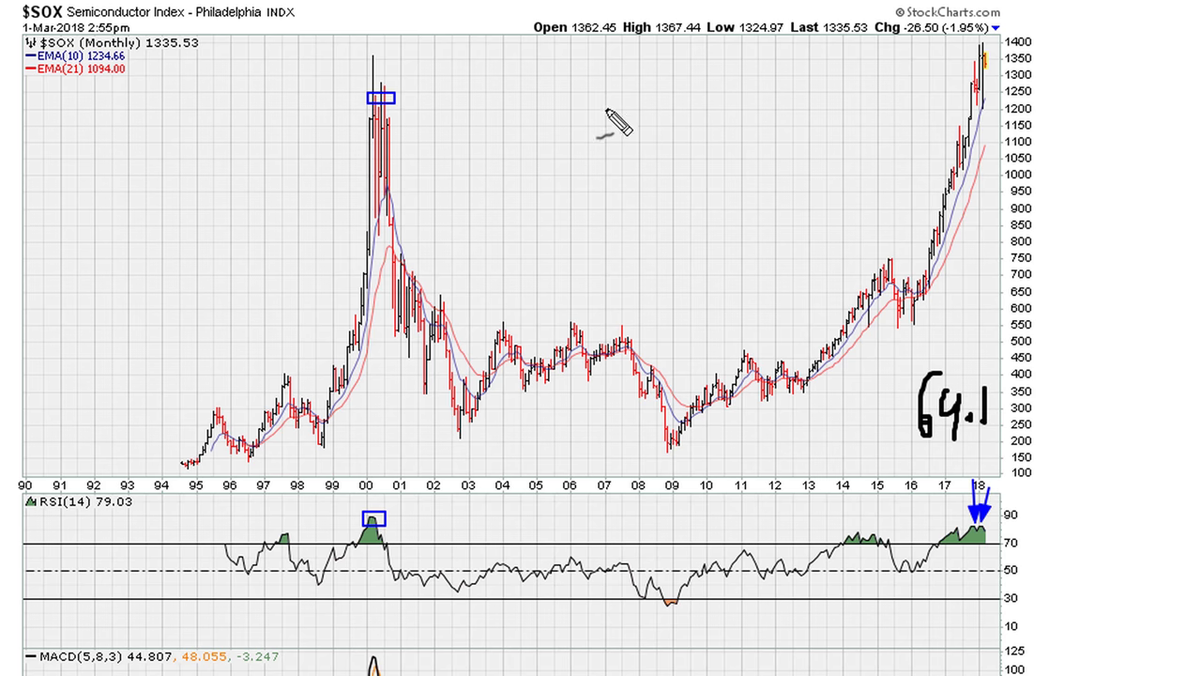
Handwrite "W" and "D" with check marks in the empty area above the 2008–2012 price bars, and clear all annotations.
{"action": "left_click_drag", "start_coordinate": [627, 95], "coordinate": [756, 71]}
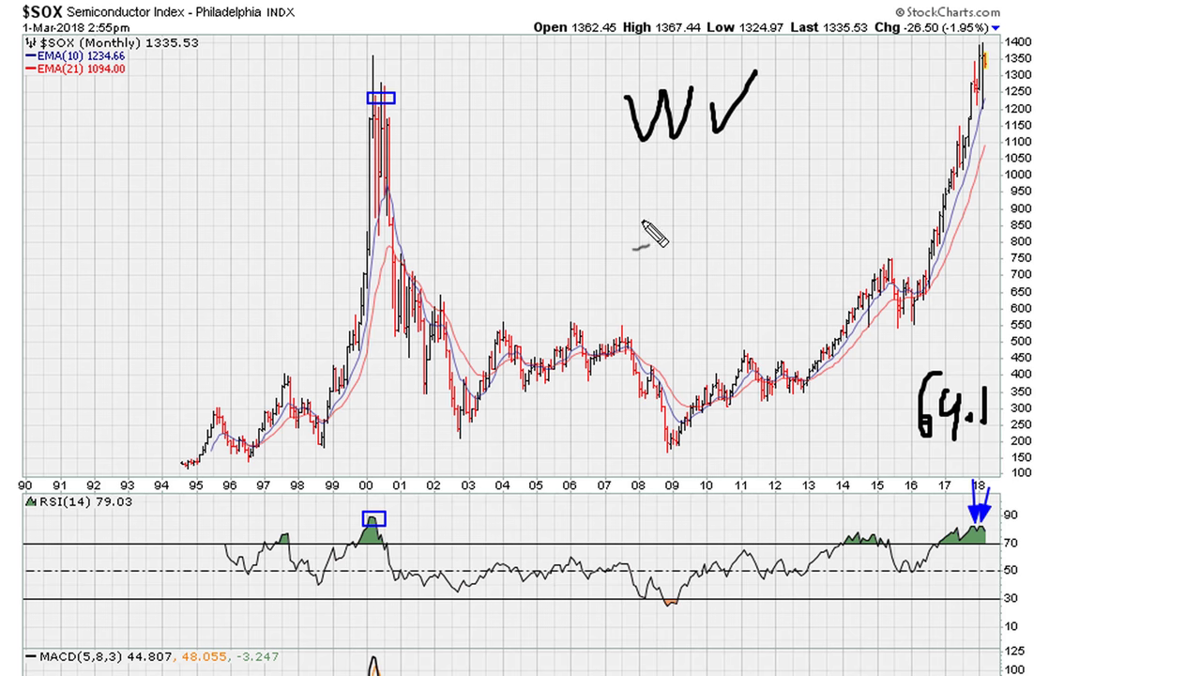
{"action": "mouse_move", "coordinate": [646, 186]}
{"action": "left_mouse_down"}
{"action": "mouse_move", "coordinate": [676, 216]}
{"action": "mouse_move", "coordinate": [784, 127]}
{"action": "left_mouse_up"}
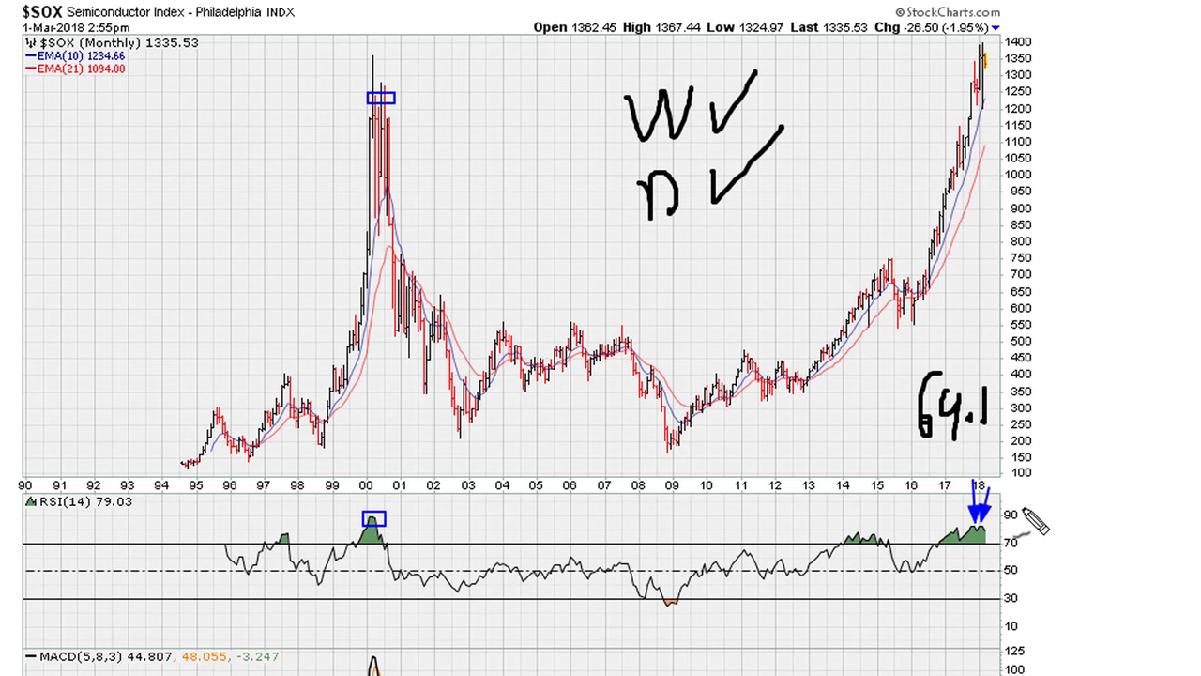
{"action": "key", "text": "e"}
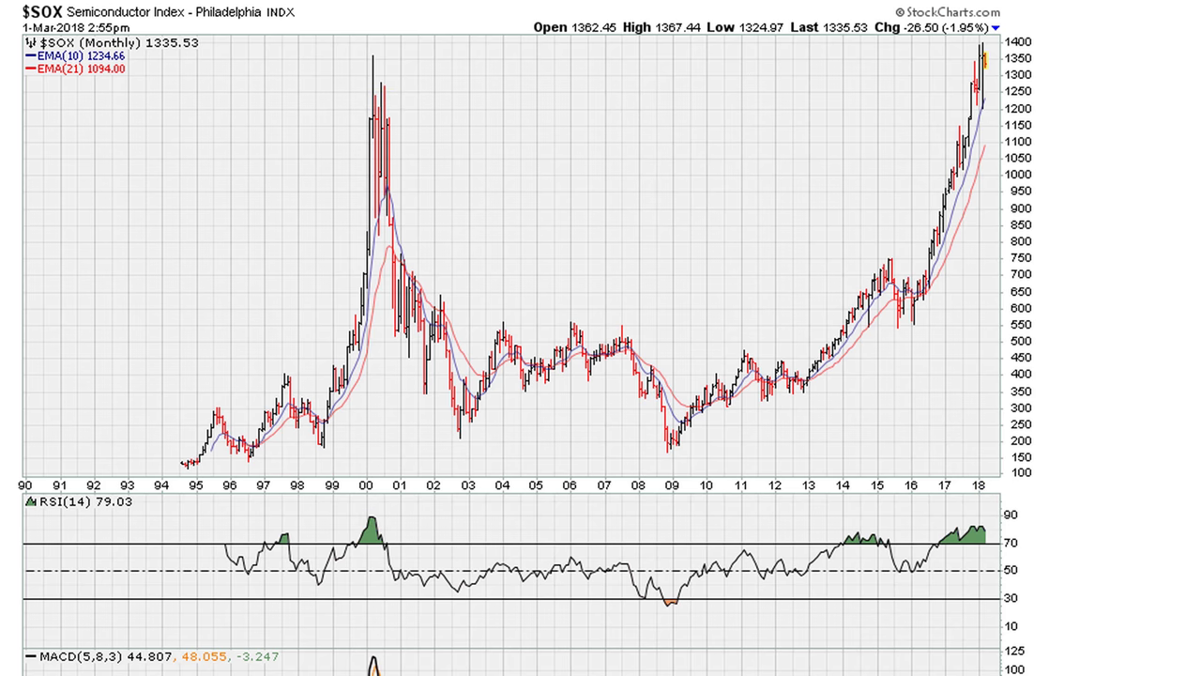
Draw two blue arrows onto the latest MACD(5,8,3) peaks of the monthly chart, and clear them.
{"action": "scroll", "coordinate": [525, 338], "scroll_direction": "down", "scroll_amount": 5}
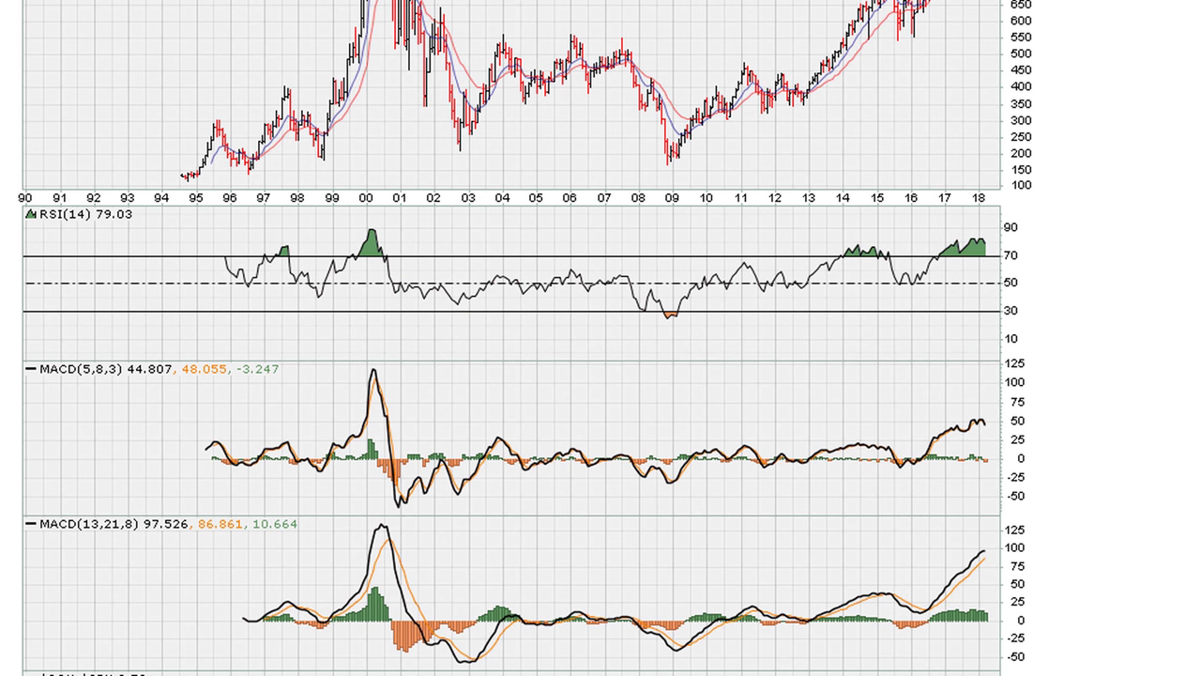
{"action": "left_click_drag", "start_coordinate": [971, 365], "coordinate": [973, 414]}
{"action": "left_click_drag", "start_coordinate": [994, 374], "coordinate": [982, 421]}
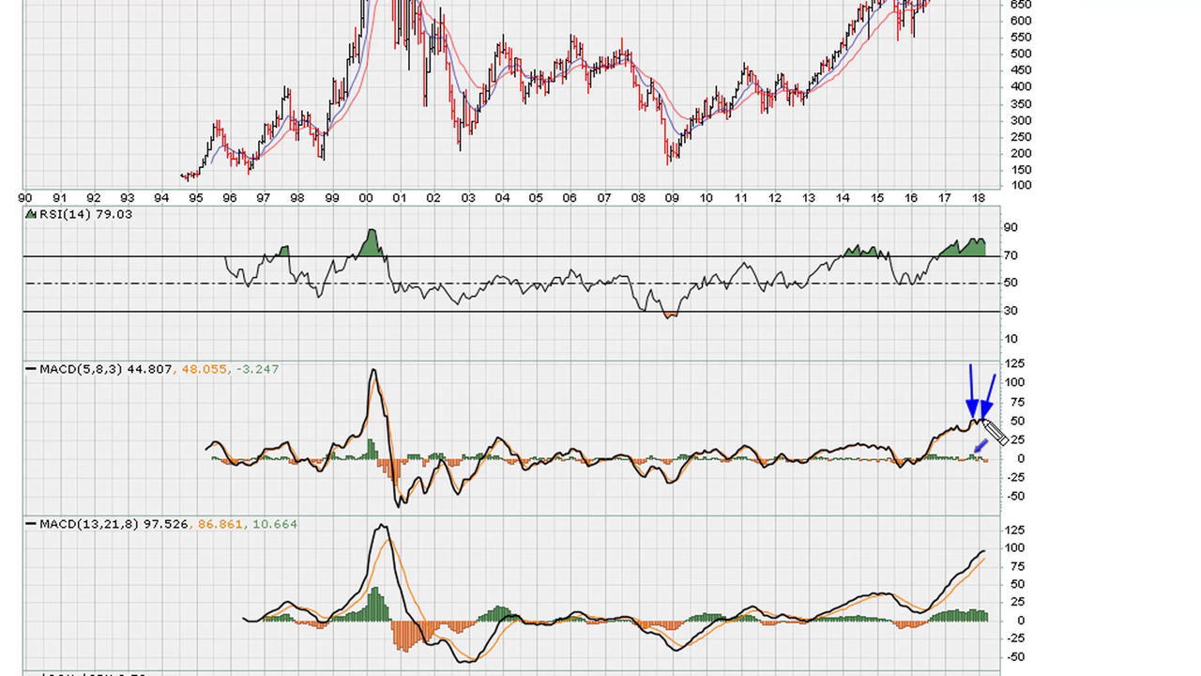
{"action": "key", "text": "Escape"}
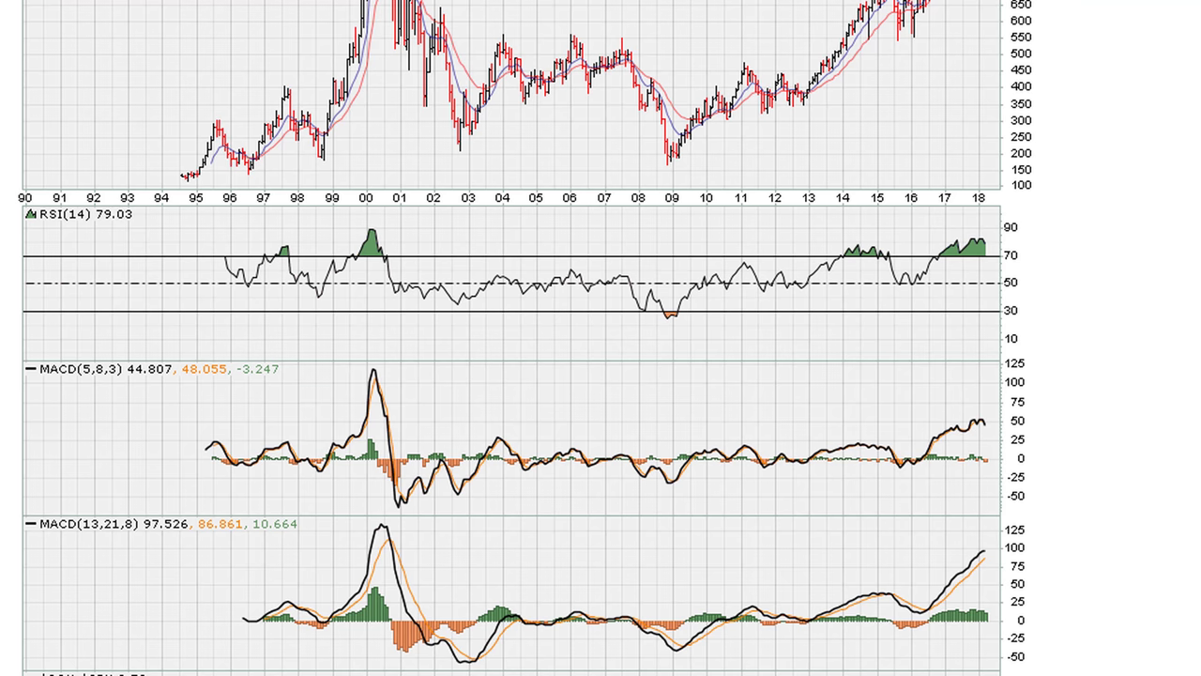
Return to the weekly $SOX chart and draw a black box around the January 2018 highs.
{"action": "scroll", "coordinate": [601, 337], "scroll_direction": "up", "scroll_amount": 3}
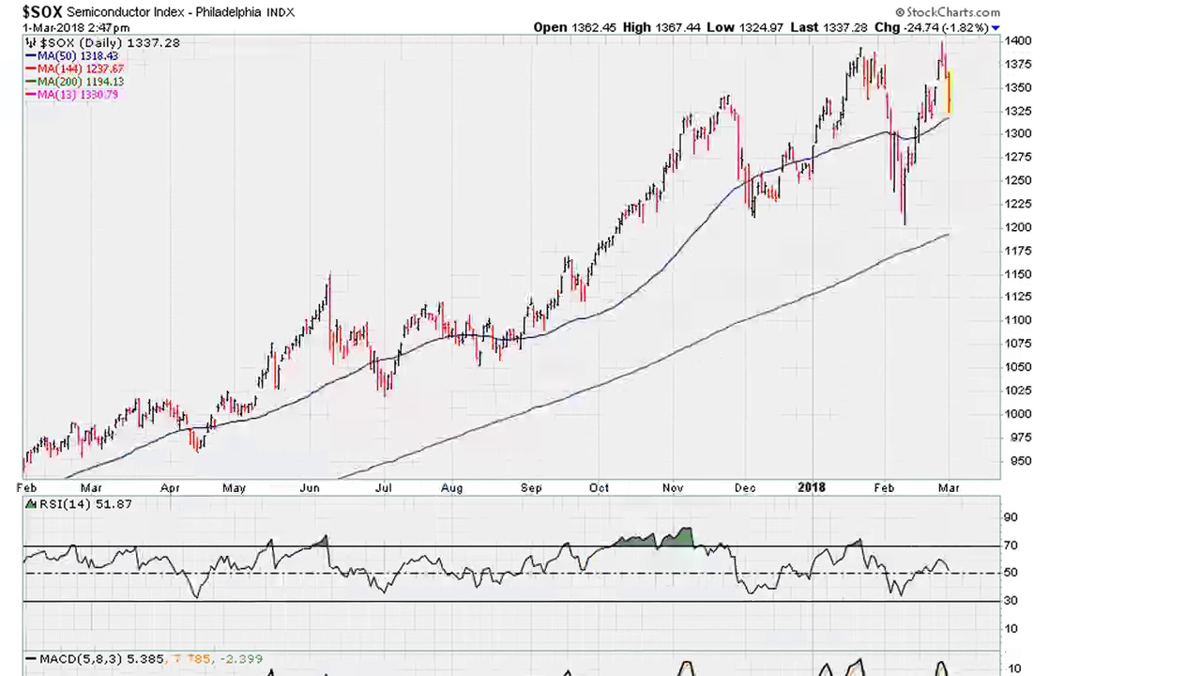
{"action": "scroll", "coordinate": [601, 338], "scroll_direction": "down", "scroll_amount": 10}
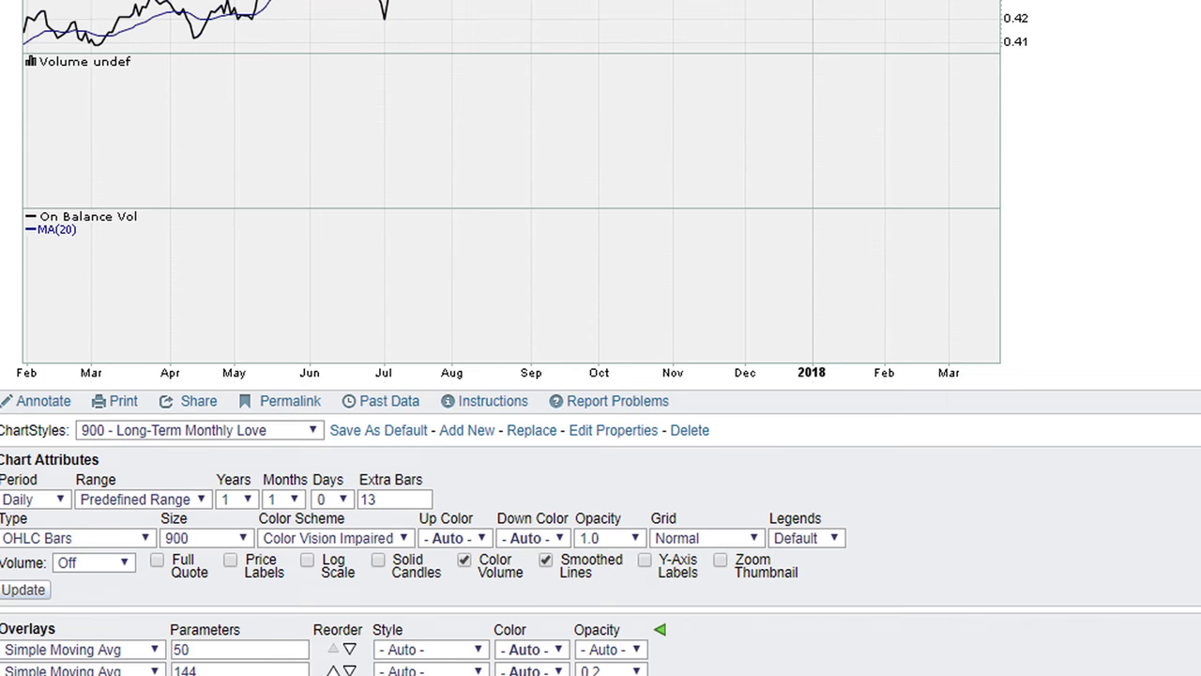
{"action": "scroll", "coordinate": [600, 338], "scroll_direction": "up", "scroll_amount": 10}
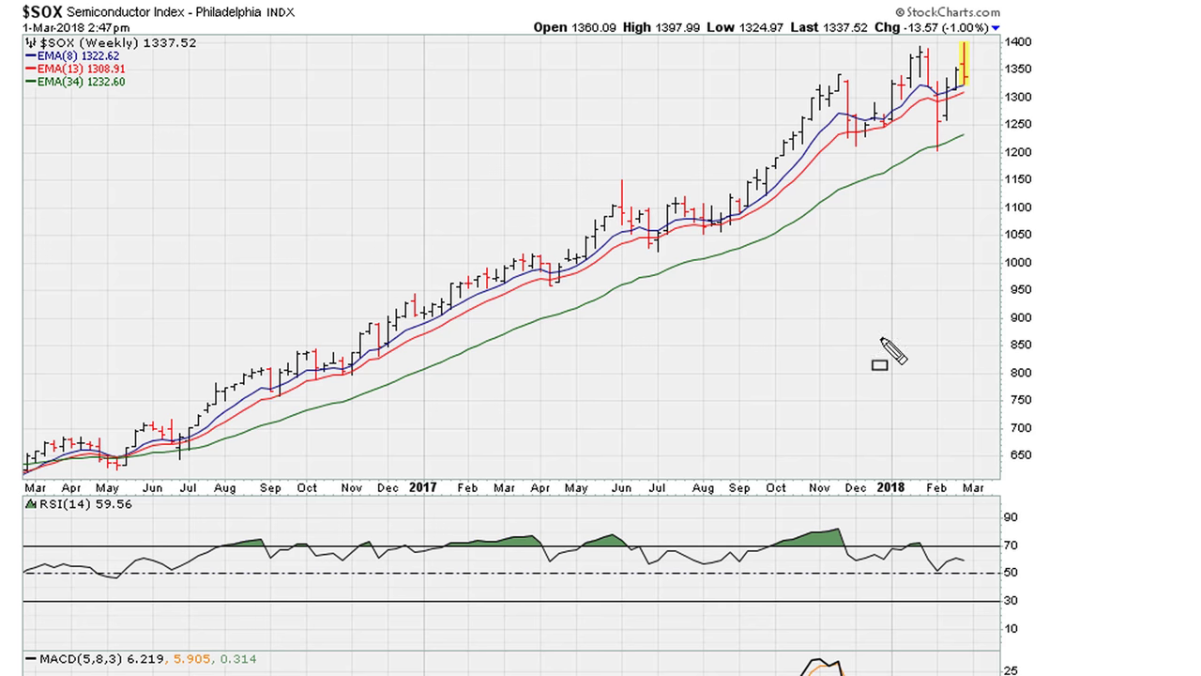
{"action": "left_click_drag", "start_coordinate": [912, 48], "coordinate": [934, 57]}
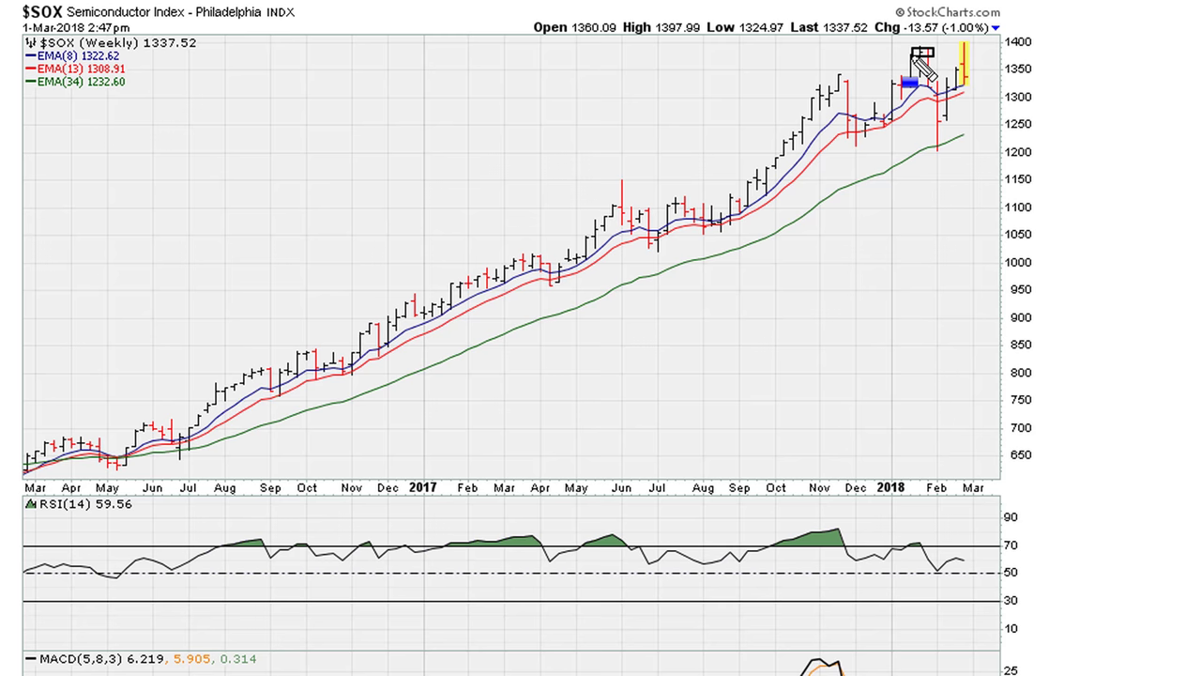
Draw a blue horizontal line across the January 2018 highs with a green arrow rising through it, and clear all annotations.
{"action": "left_click_drag", "start_coordinate": [909, 51], "coordinate": [1025, 51]}
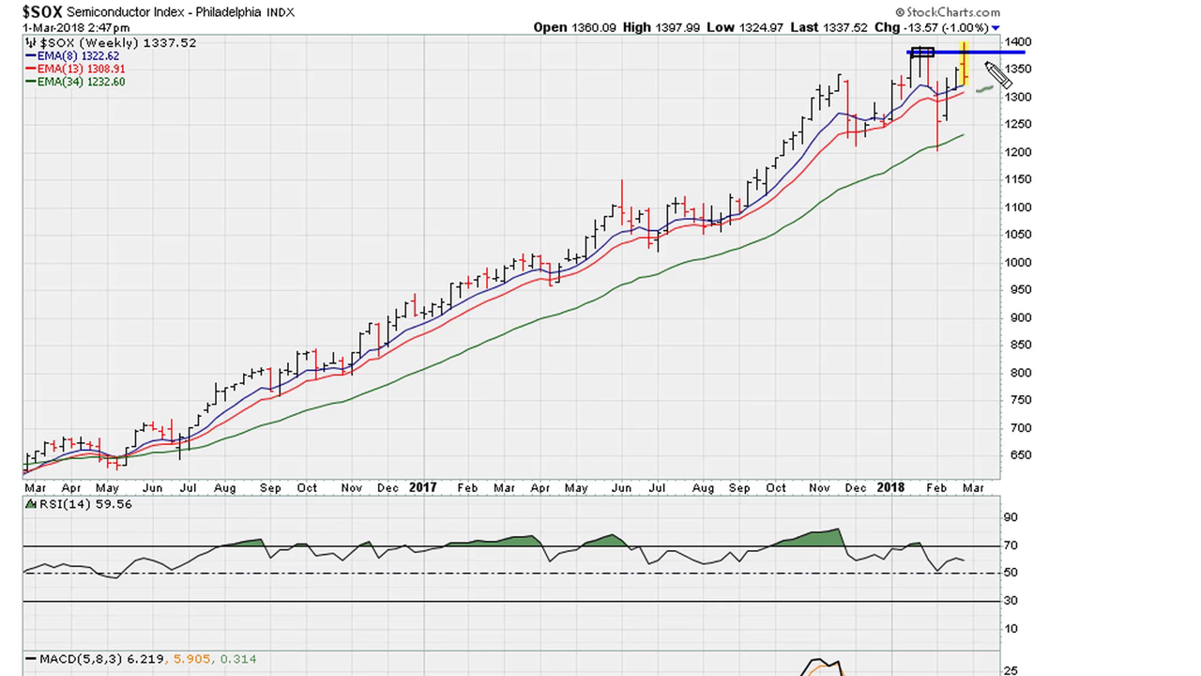
{"action": "mouse_move", "coordinate": [985, 68]}
{"action": "left_mouse_down"}
{"action": "mouse_move", "coordinate": [1007, 2]}
{"action": "mouse_move", "coordinate": [1010, 21]}
{"action": "mouse_move", "coordinate": [987, 18]}
{"action": "left_mouse_up"}
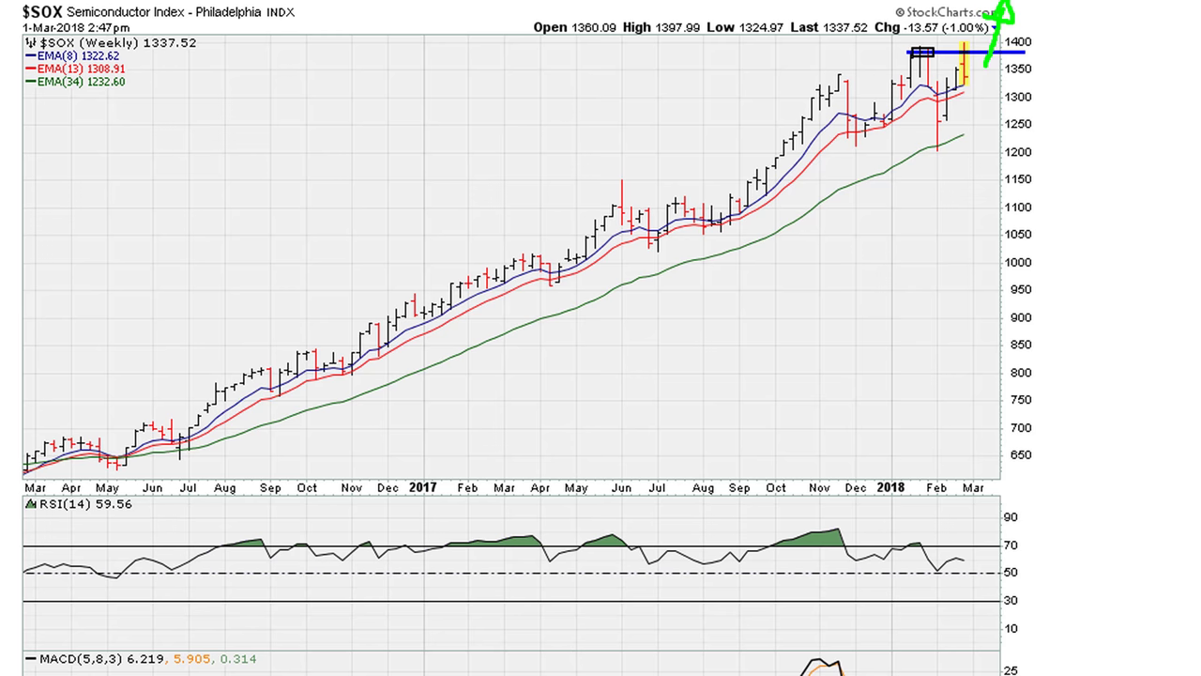
{"action": "key", "text": "Escape"}
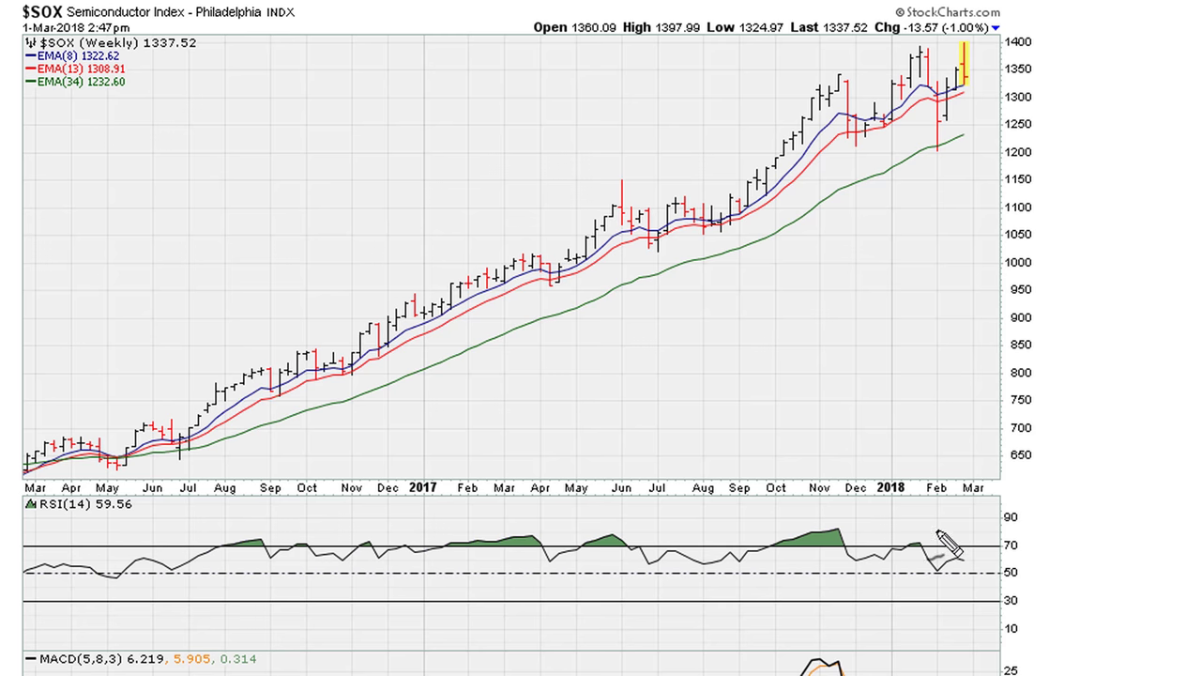
Sketch a black three-peaked zigzag ending in a downward arrow in the empty area beneath the weekly price bars.
{"action": "mouse_move", "coordinate": [777, 329]}
{"action": "left_mouse_down"}
{"action": "mouse_move", "coordinate": [810, 255]}
{"action": "mouse_move", "coordinate": [928, 246]}
{"action": "mouse_move", "coordinate": [996, 416]}
{"action": "mouse_move", "coordinate": [978, 385]}
{"action": "mouse_move", "coordinate": [1013, 381]}
{"action": "left_mouse_up"}
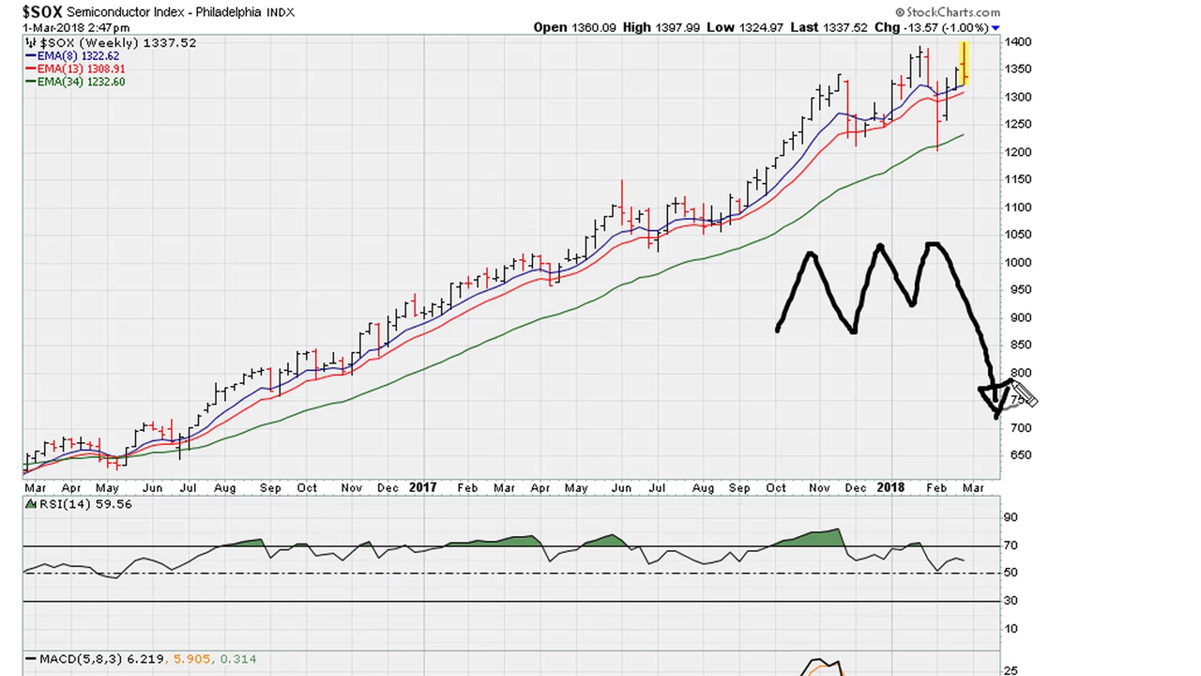